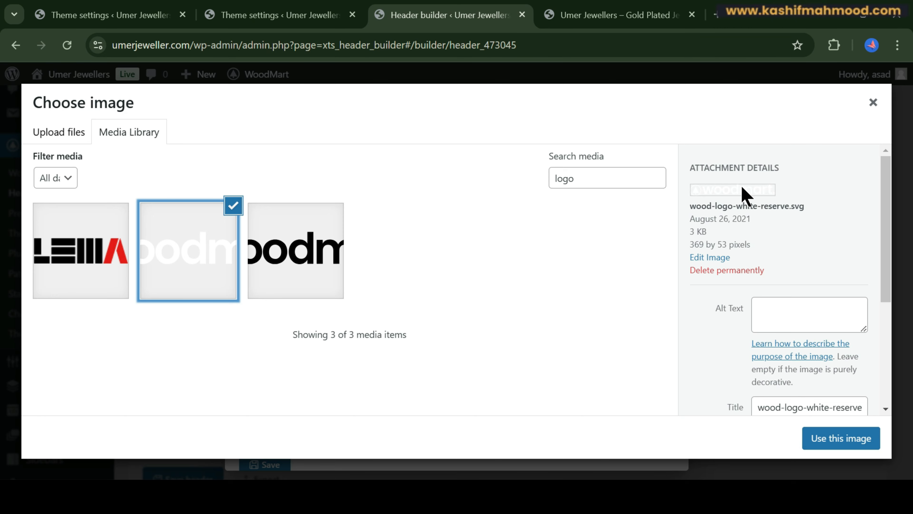
# Open canva.com in a new browser tab and log in to the account.
pyautogui.click(723, 16)
pyautogui.write('can')
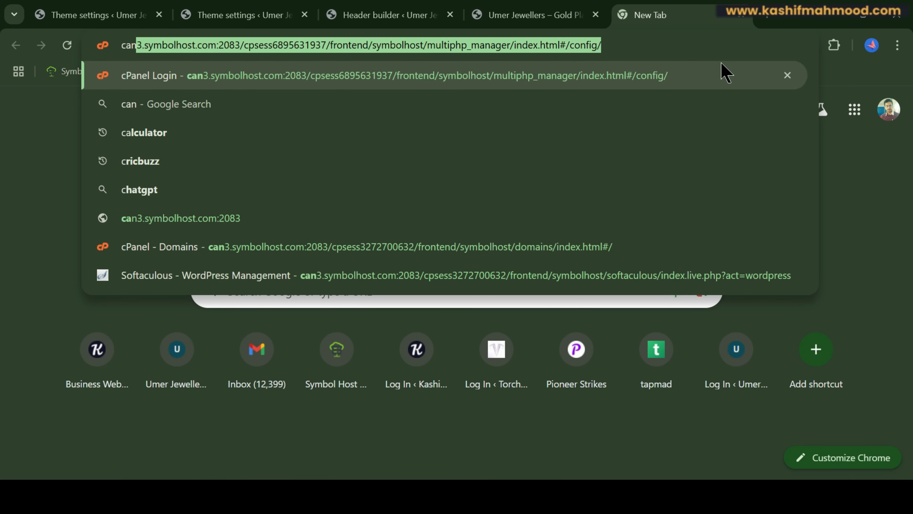
pyautogui.write('va.com')
pyautogui.press('Return')
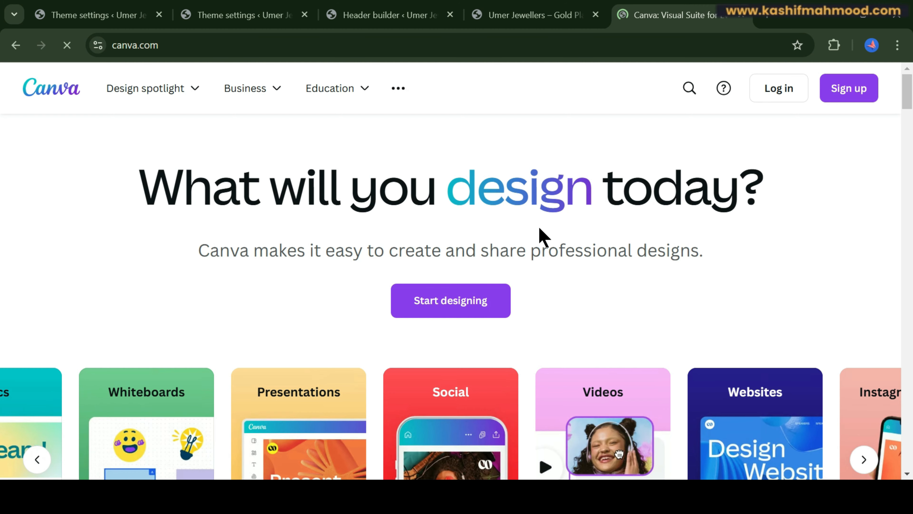
pyautogui.click(773, 94)
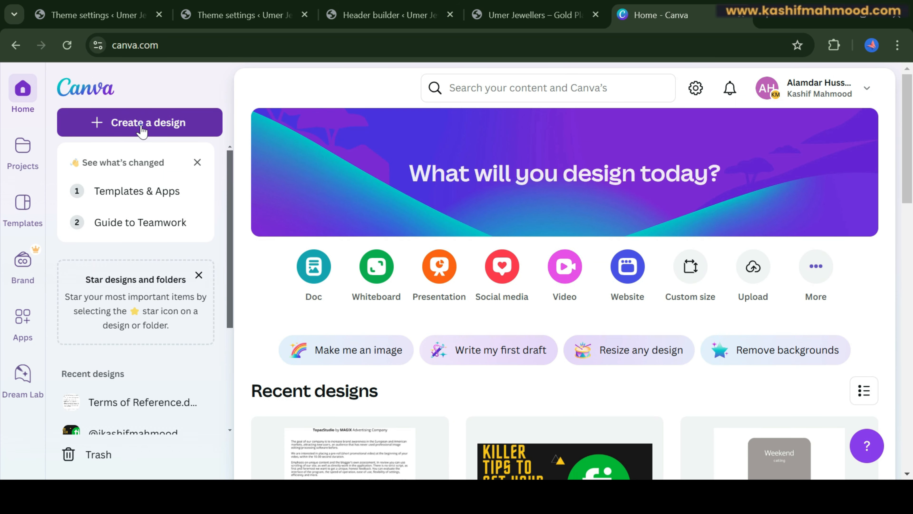
# Check the existing logo's dimensions in the header builder, then create a custom-size Canva design of 363 × 53 px.
pyautogui.click(148, 132)
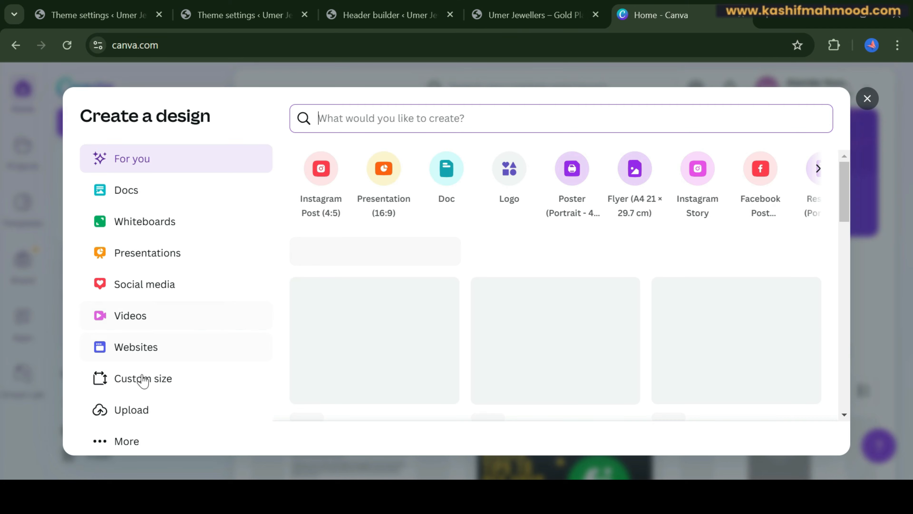
pyautogui.click(178, 388)
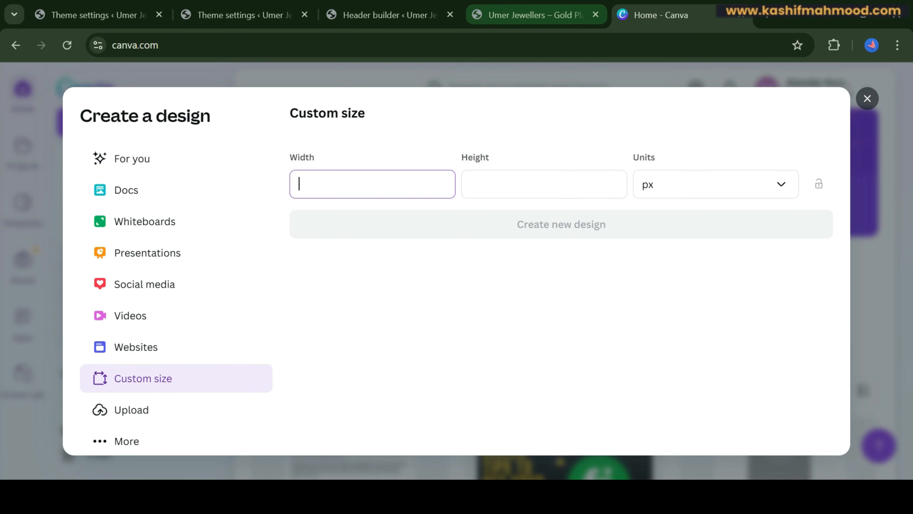
pyautogui.click(526, 14)
pyautogui.click(390, 15)
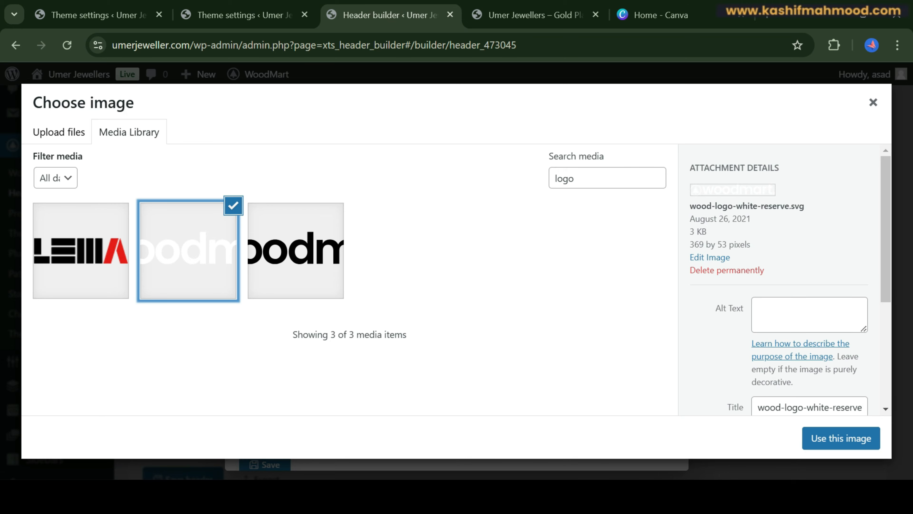
pyautogui.click(661, 15)
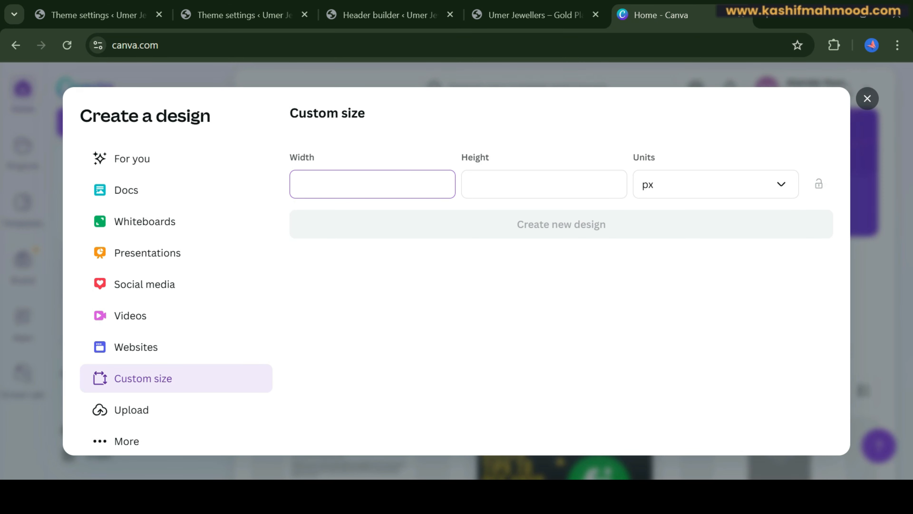
pyautogui.write('363')
pyautogui.press('Tab')
pyautogui.write('5')
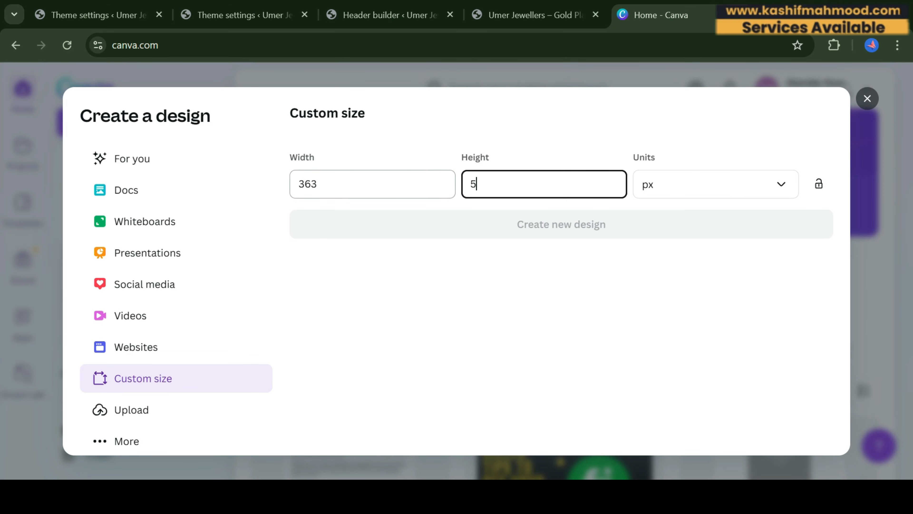
pyautogui.write('3')
pyautogui.click(505, 235)
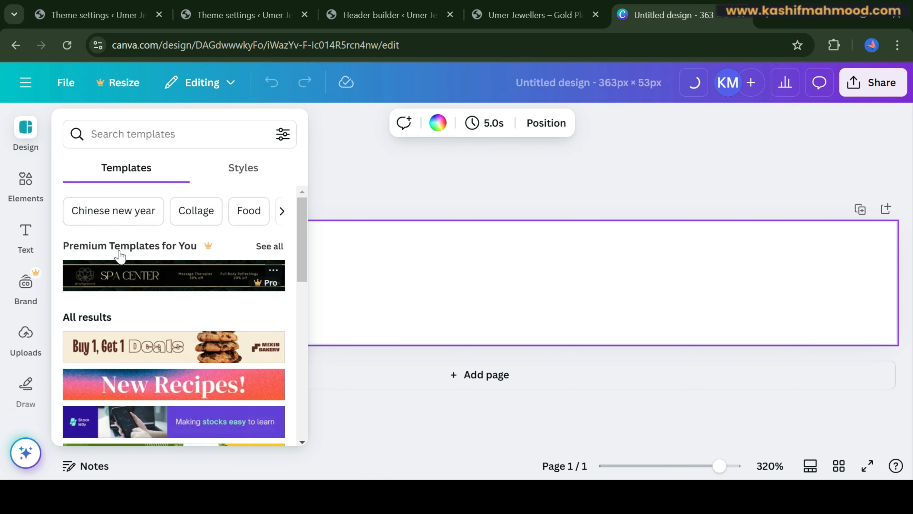
# Add a text box to the blank design and enter "Umer Jewellers" as its text.
pyautogui.scroll(-4, 167, 316)
pyautogui.scroll(4, 167, 317)
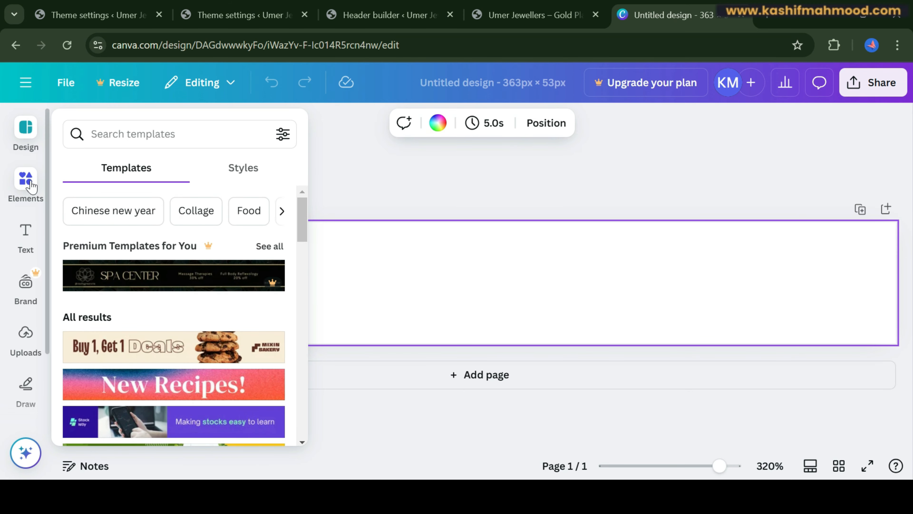
pyautogui.click(26, 236)
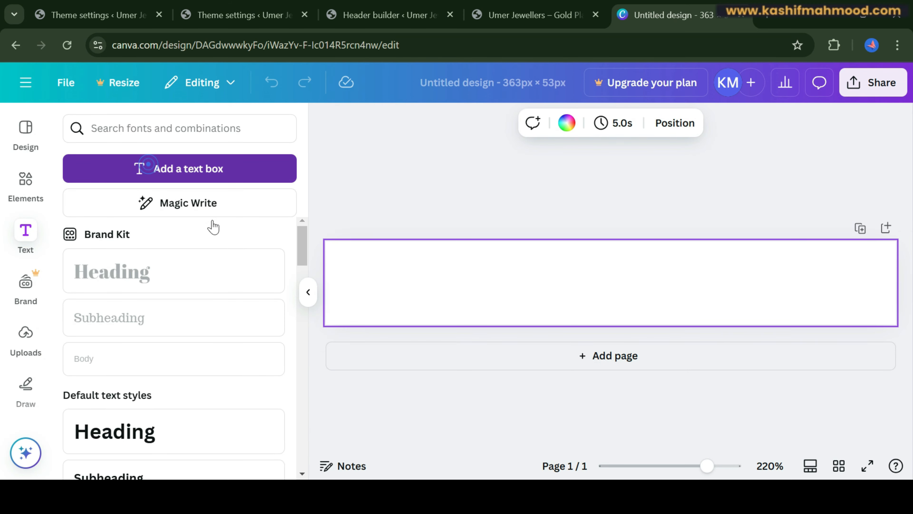
pyautogui.tripleClick(545, 283)
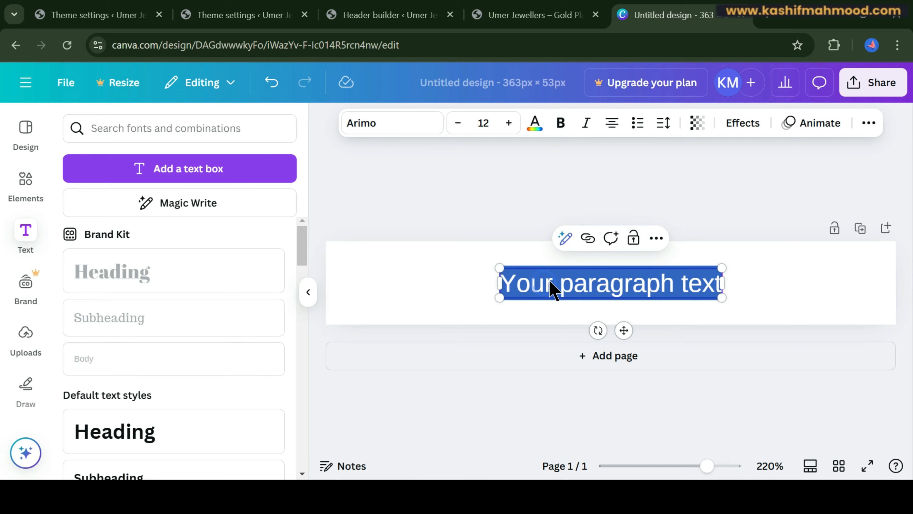
pyautogui.write('Umer Jewel')
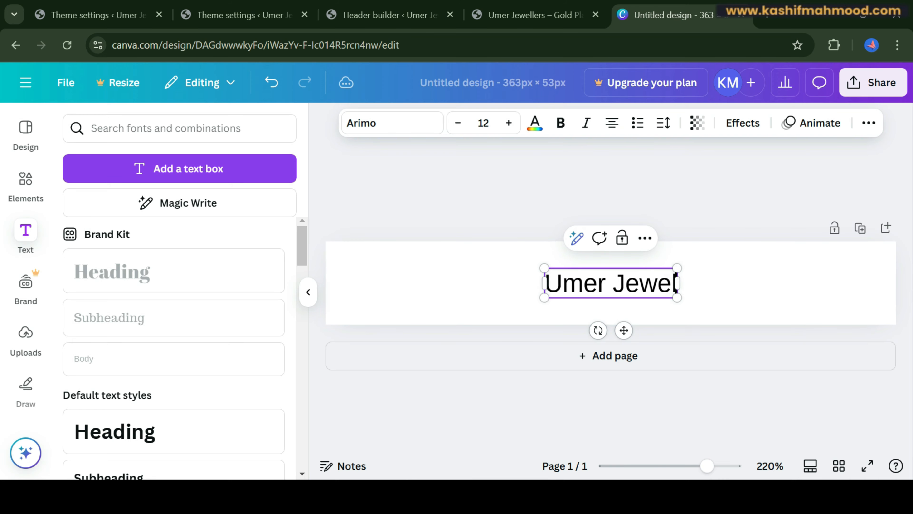
pyautogui.write('lers')
# Search the elements for "jewelry" and place the gold ring with the blue diamond before the company name.
pyautogui.write('jewel')
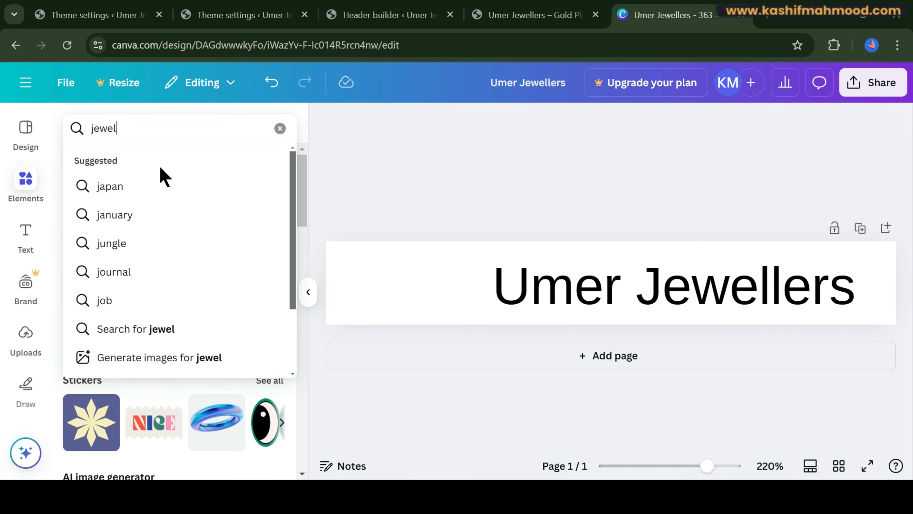
pyautogui.write('ry')
pyautogui.press('Return')
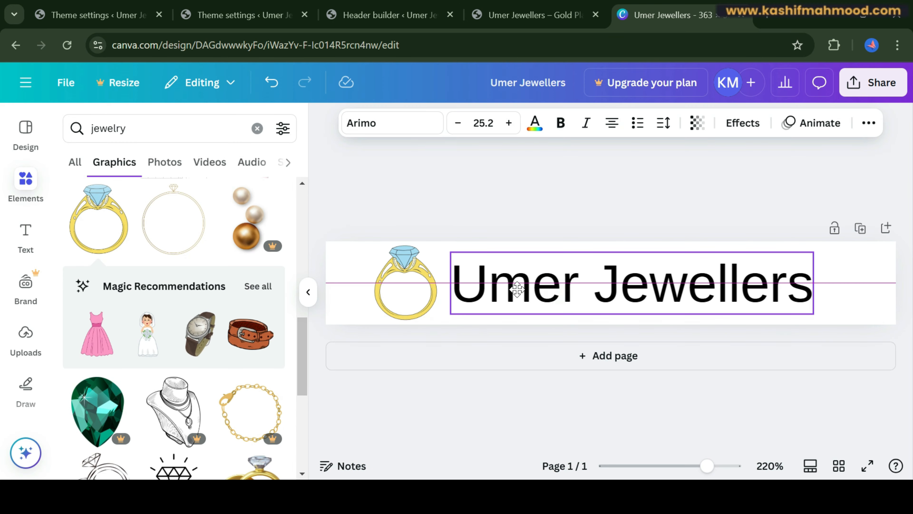
# Format the company name in bold at size 29.8 and align it directly beside the ring graphic.
pyautogui.moveTo(480, 317); pyautogui.dragTo(514, 320)
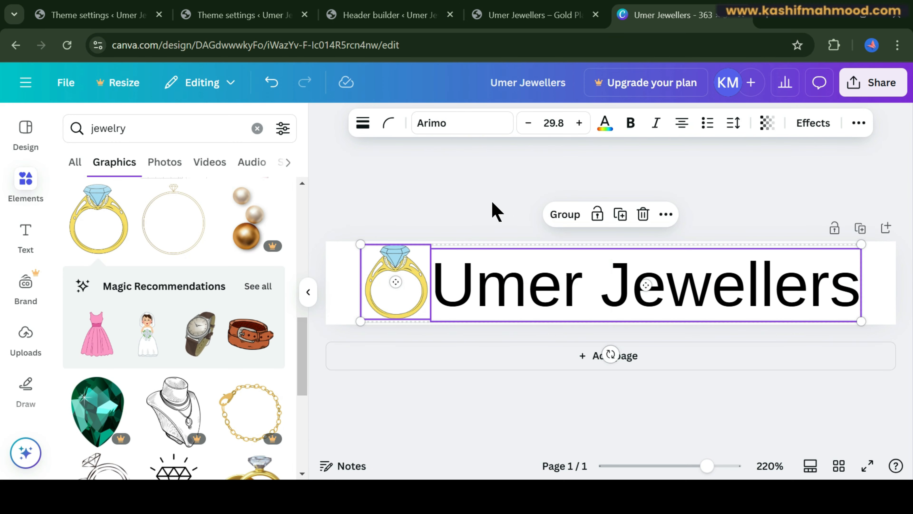
pyautogui.click(492, 203)
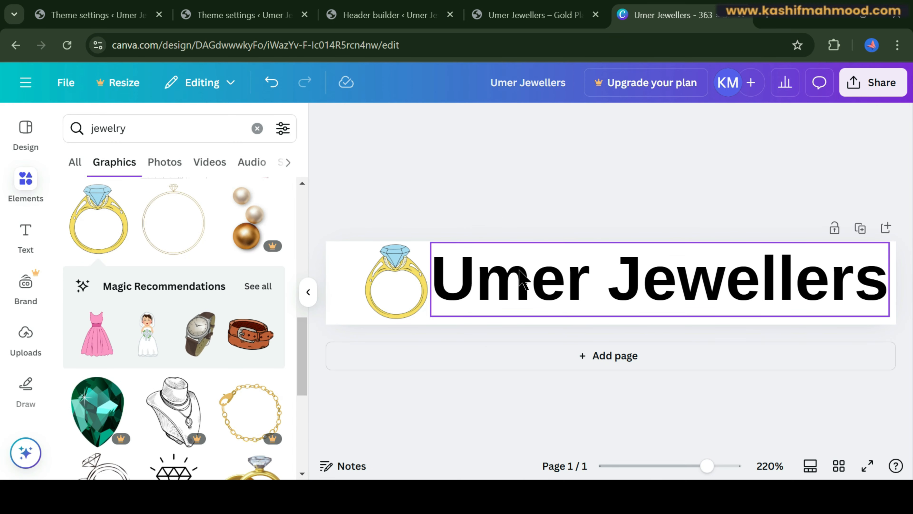
pyautogui.moveTo(519, 268); pyautogui.dragTo(520, 275)
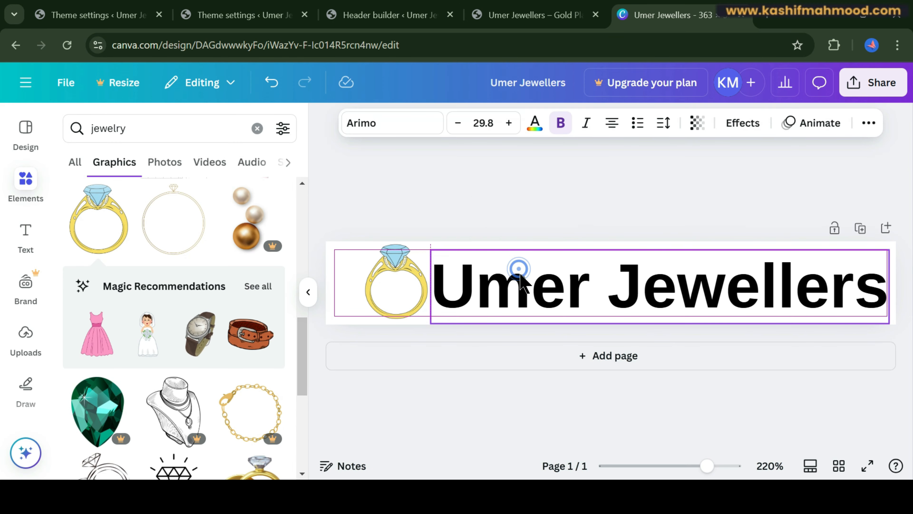
pyautogui.moveTo(353, 239); pyautogui.dragTo(468, 304)
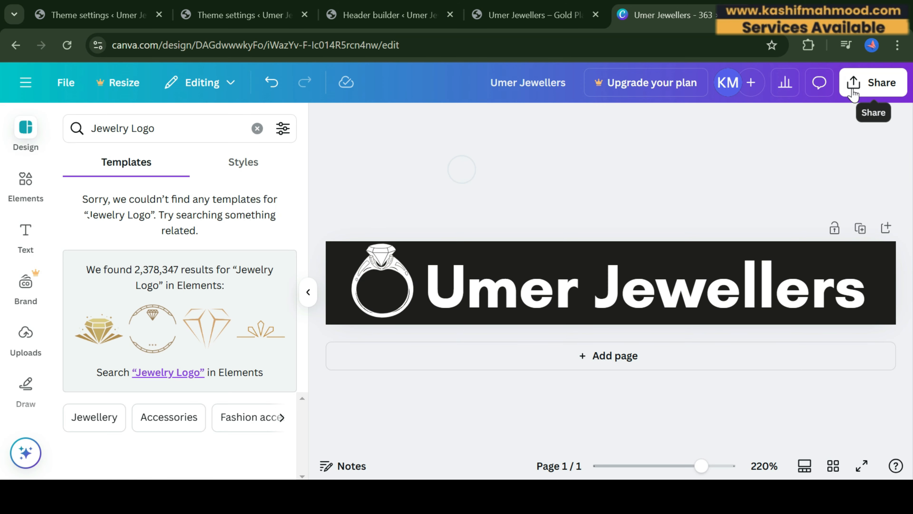
# Download the finished logo design as a PNG at 363 × 53 px.
pyautogui.click(866, 83)
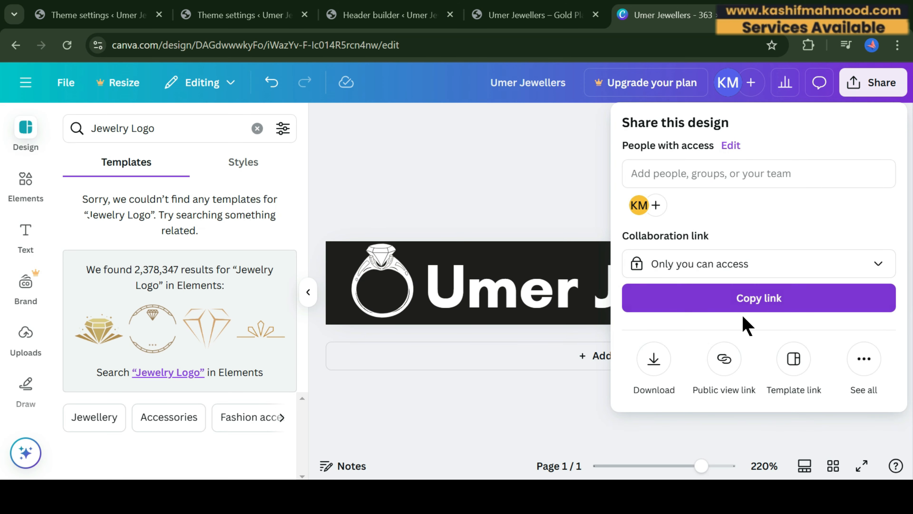
pyautogui.click(653, 358)
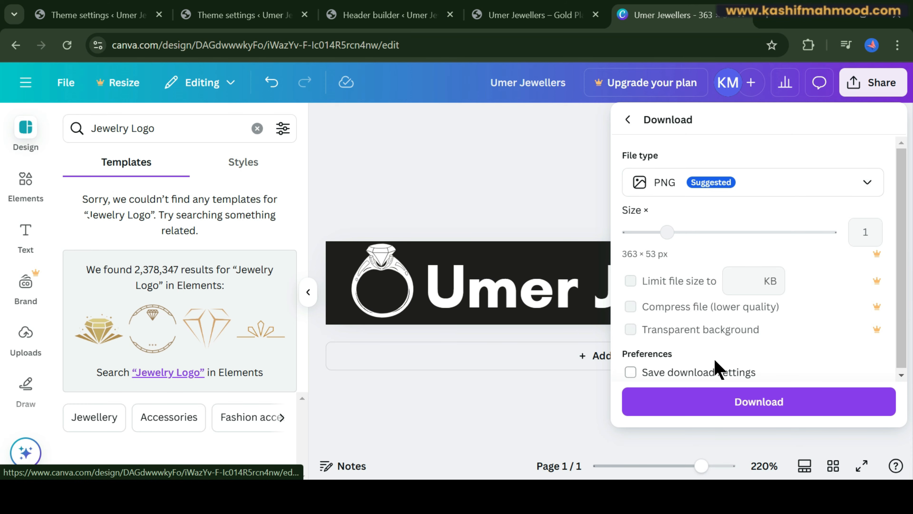
pyautogui.click(768, 410)
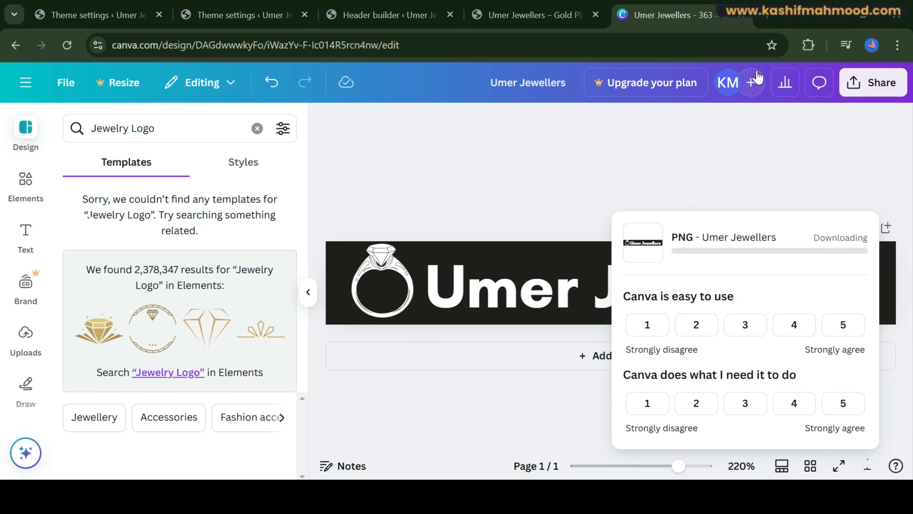
# Search the web for "remove bg" in a new tab, open remove.bg and dismiss its cookie notice.
pyautogui.click(772, 18)
pyautogui.write('rem')
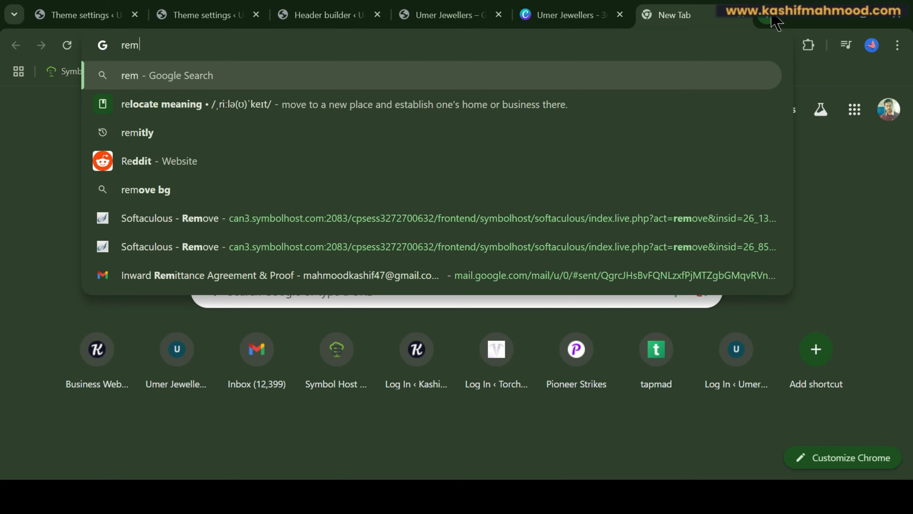
pyautogui.write('ove bg')
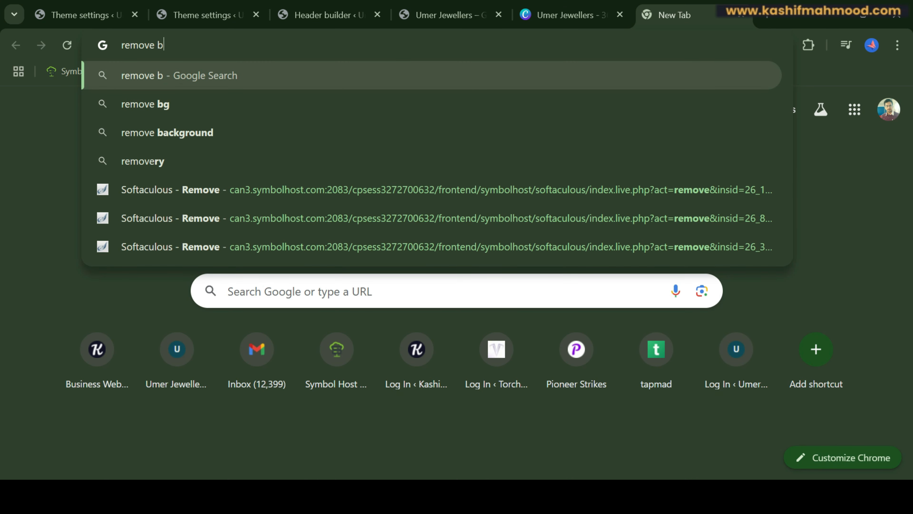
pyautogui.press('Return')
pyautogui.click(216, 222)
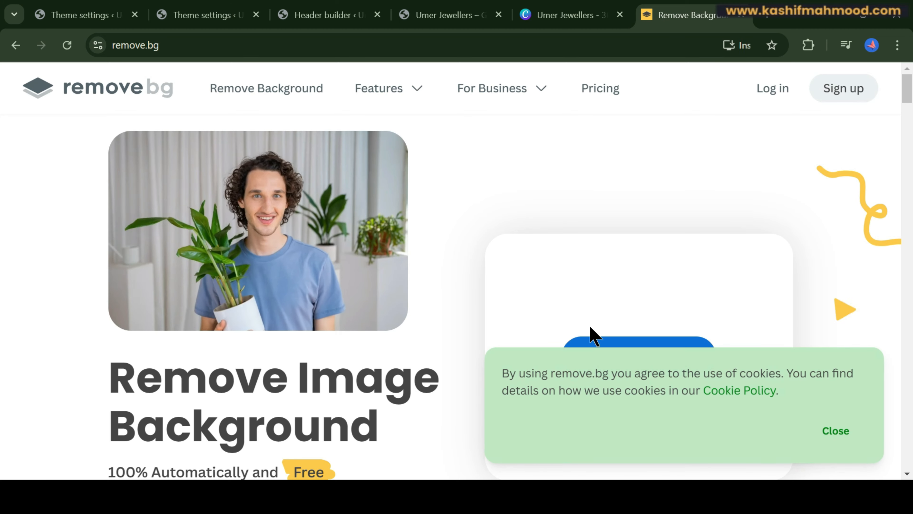
pyautogui.click(827, 432)
# Upload Umer Jewellers.png from the Downloads folder for background removal.
pyautogui.click(642, 358)
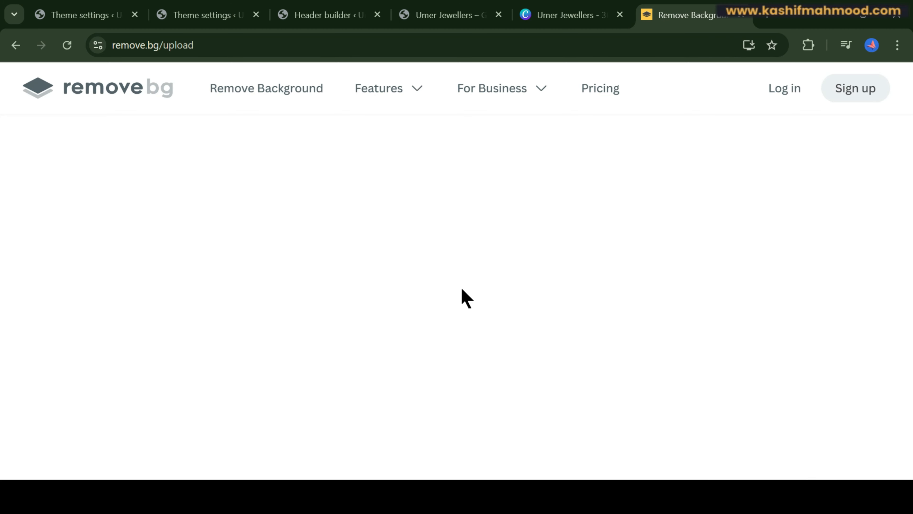
pyautogui.click(435, 268)
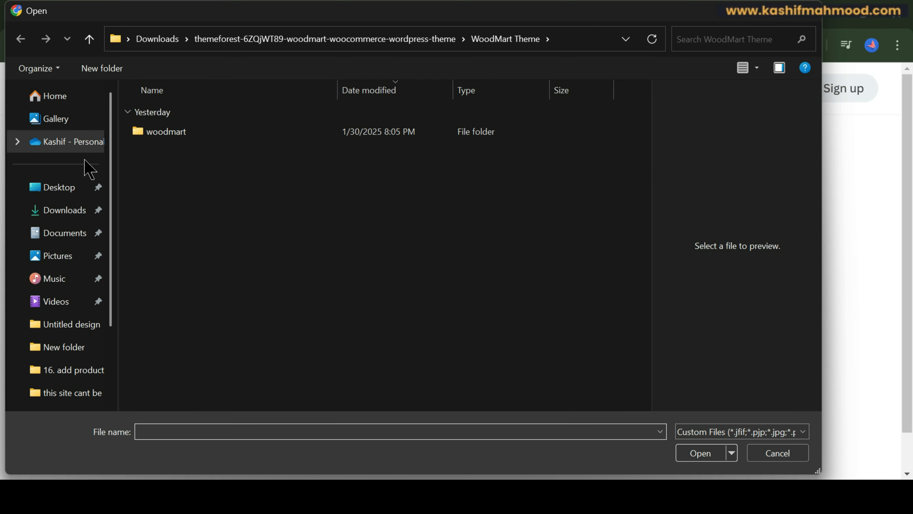
pyautogui.click(60, 211)
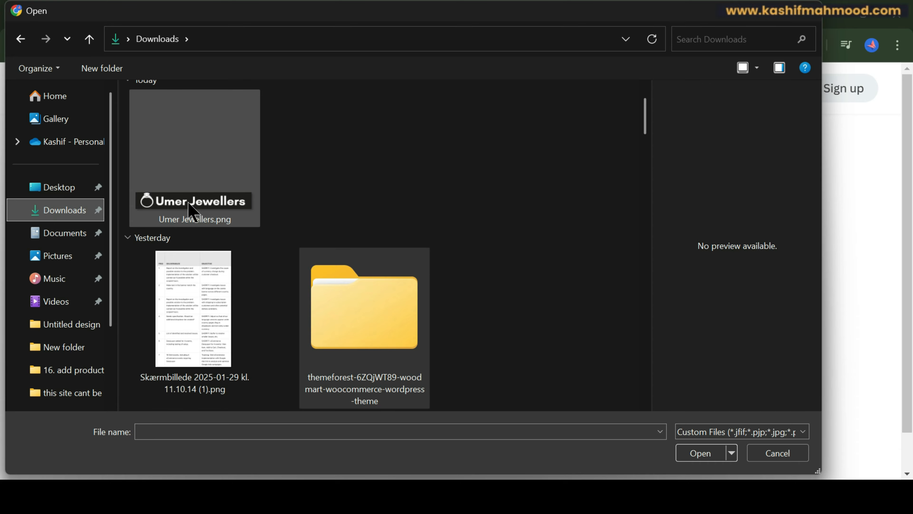
pyautogui.doubleClick(191, 208)
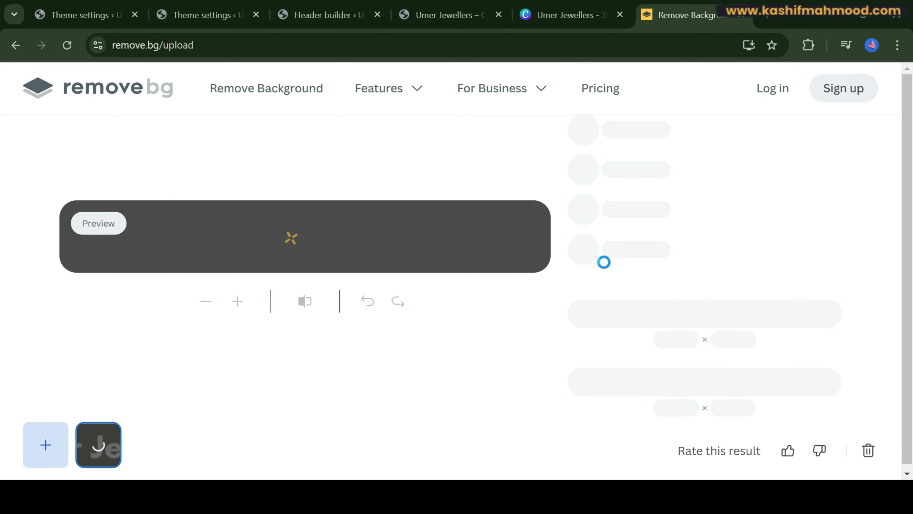
# Log in to download the HD version of the background-free logo, and close the remove.bg tab.
pyautogui.click(701, 374)
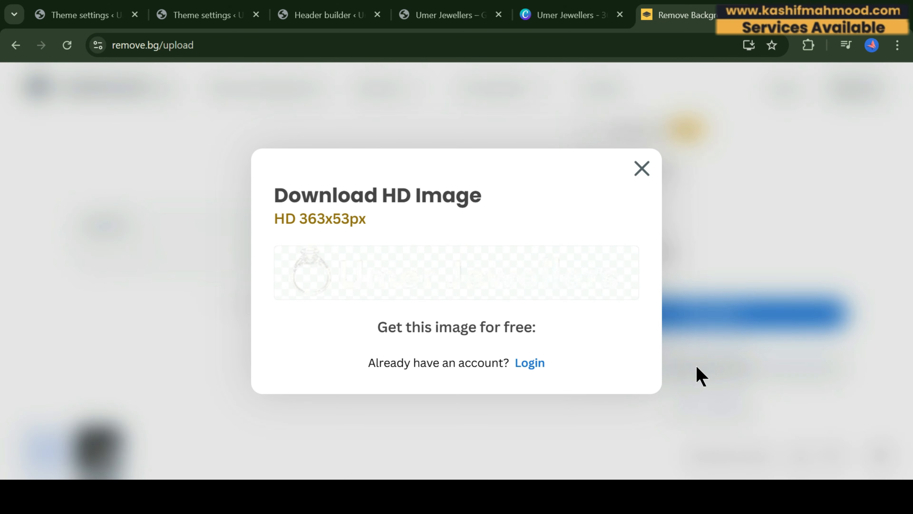
pyautogui.click(529, 363)
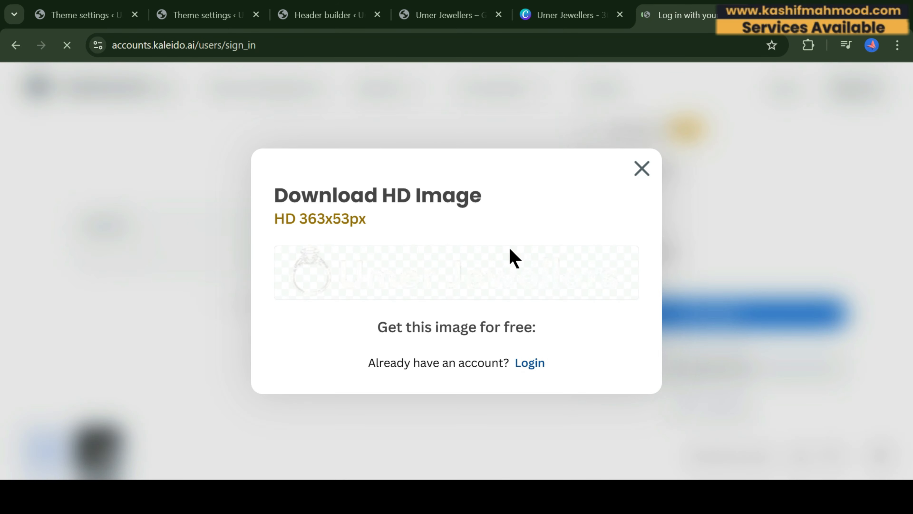
pyautogui.hotkey('ctrl', 'w')
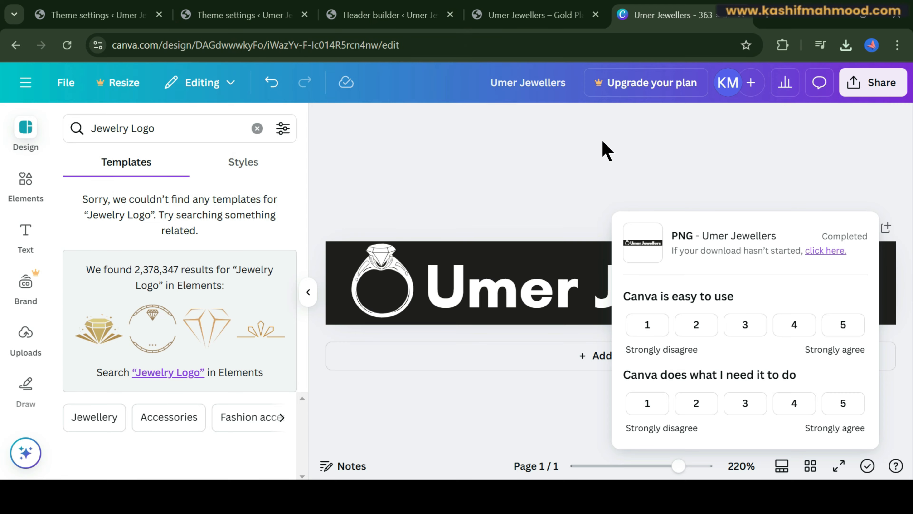
# Return to the WordPress header builder, upload the background-free logo file and use it as the logo image.
pyautogui.click(354, 17)
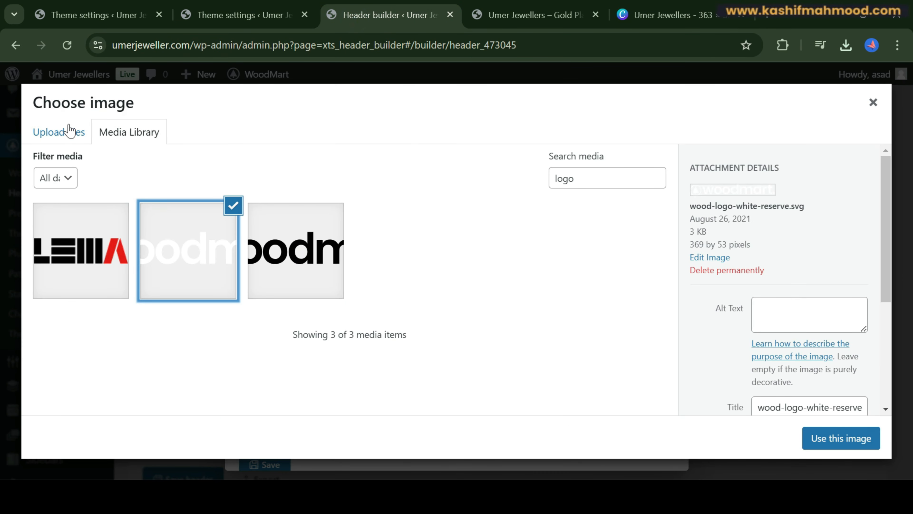
pyautogui.click(54, 133)
pyautogui.click(454, 302)
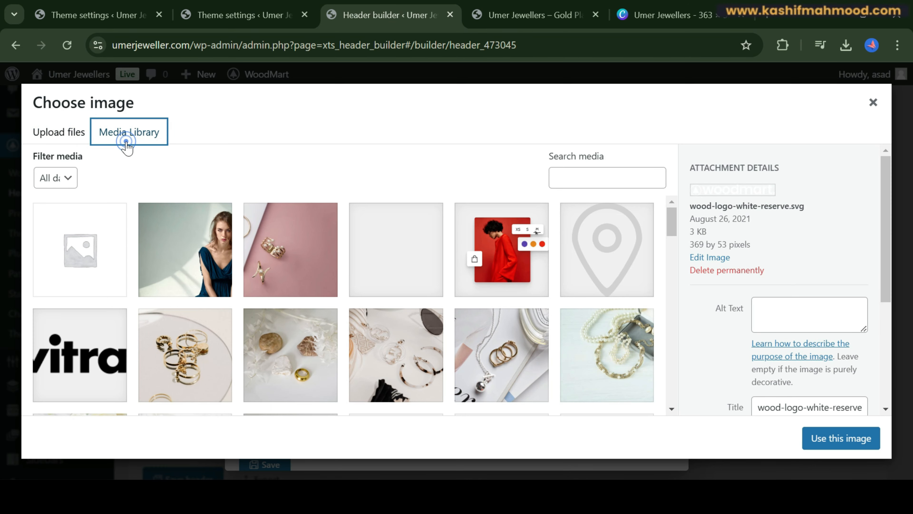
pyautogui.click(859, 440)
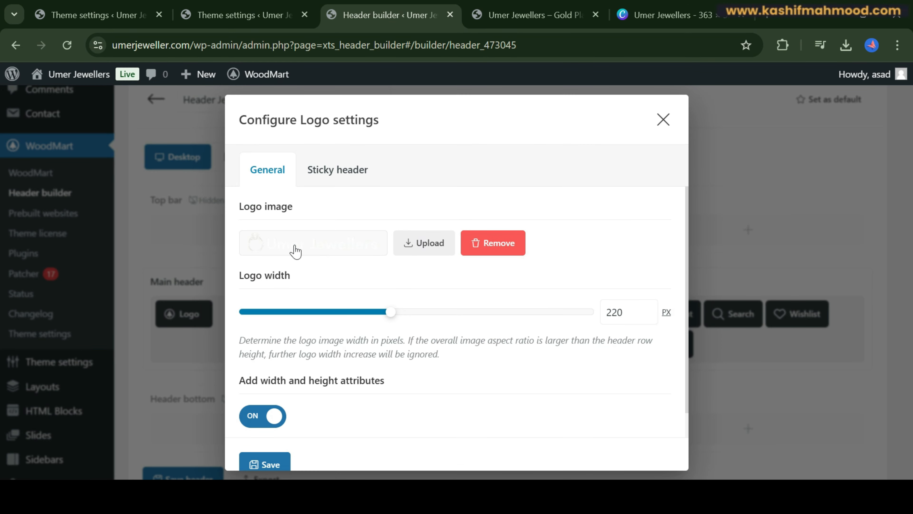
# Look through the general options for the desktop header's logo and save the logo settings.
pyautogui.scroll(-1, 465, 375)
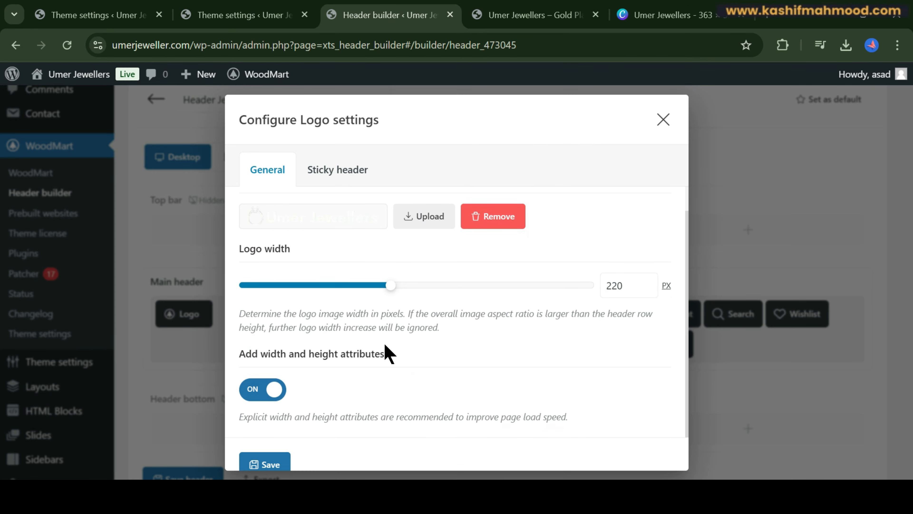
pyautogui.scroll(1, 396, 360)
pyautogui.scroll(-1, 429, 374)
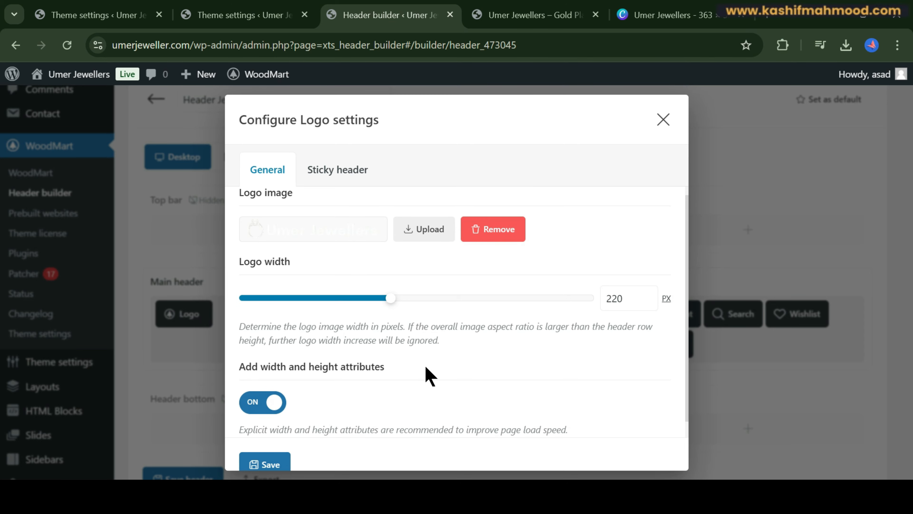
pyautogui.scroll(1, 424, 363)
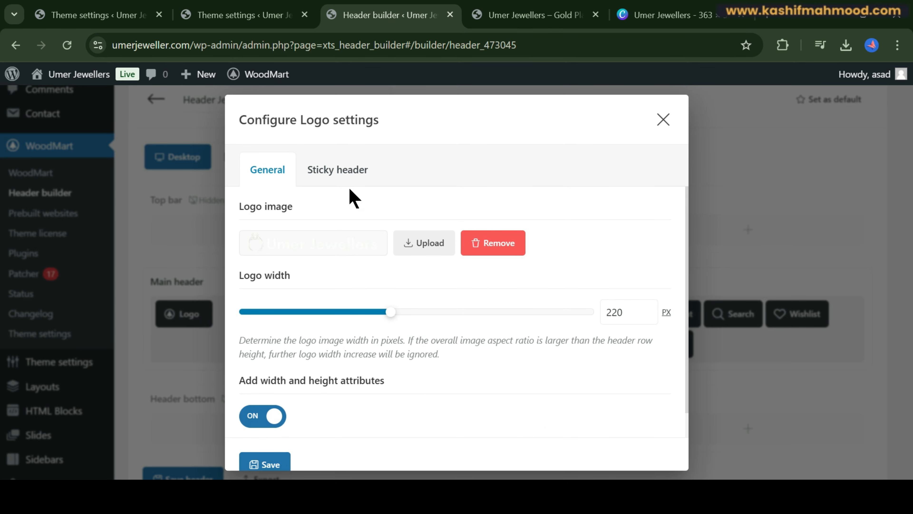
pyautogui.scroll(-1, 328, 385)
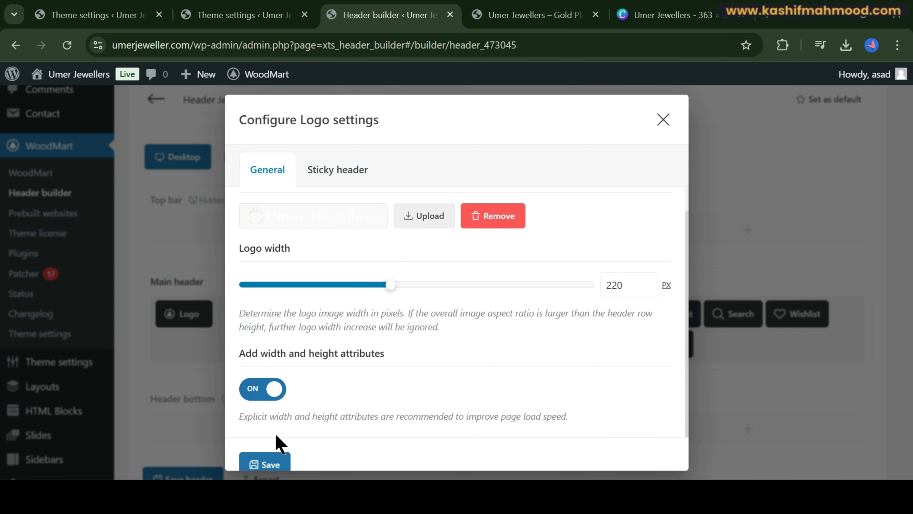
pyautogui.click(269, 465)
# Set Umer_Jewellers-removebg-preview.png from the media library as the mobile header's logo image and save the logo settings.
pyautogui.click(247, 210)
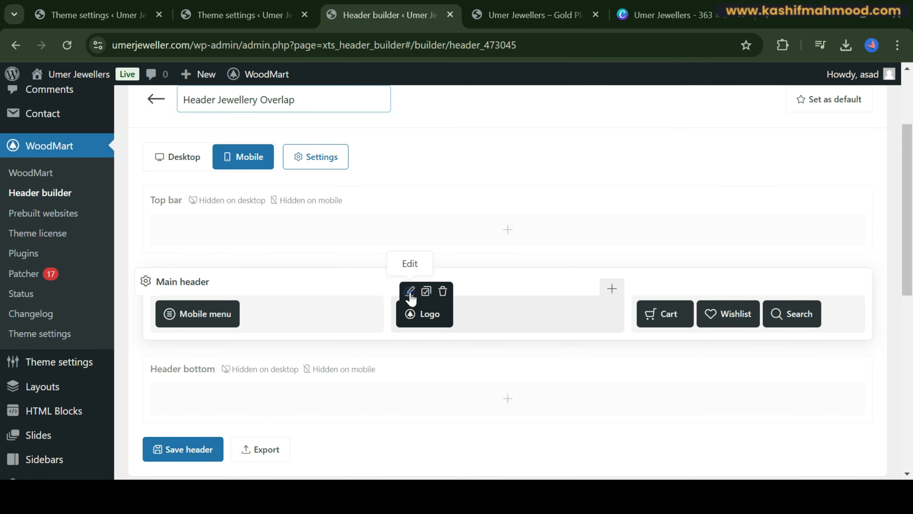
pyautogui.click(410, 292)
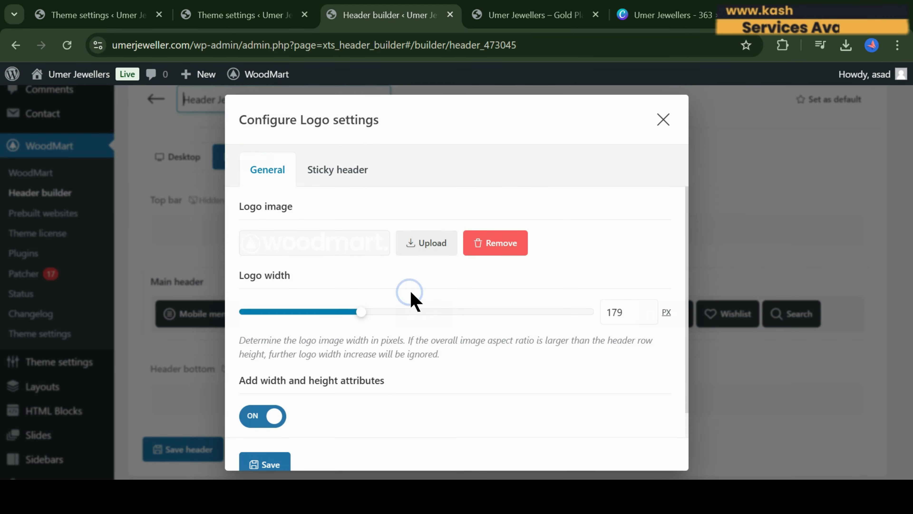
pyautogui.click(317, 252)
pyautogui.click(85, 259)
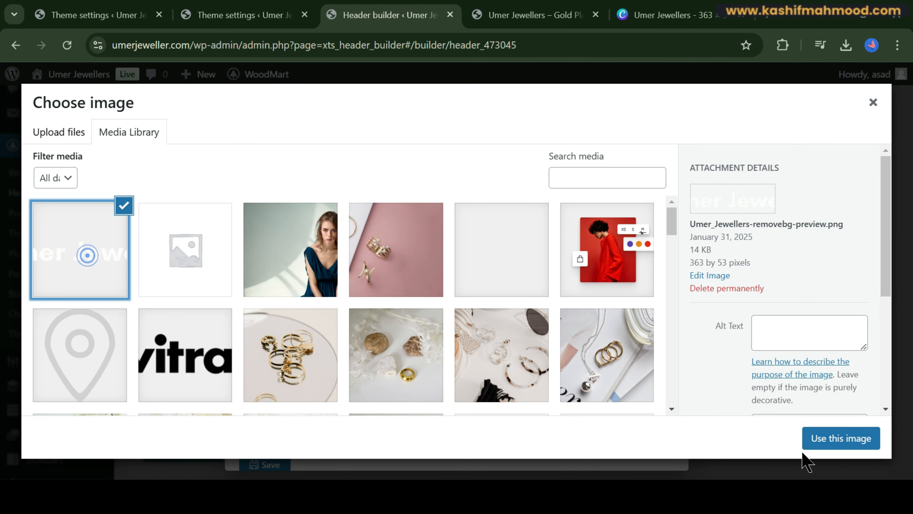
pyautogui.click(815, 437)
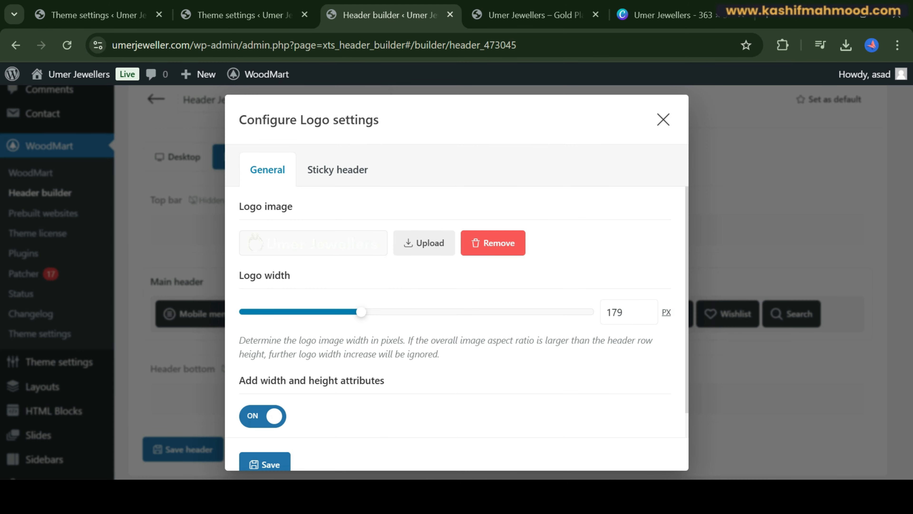
pyautogui.click(260, 464)
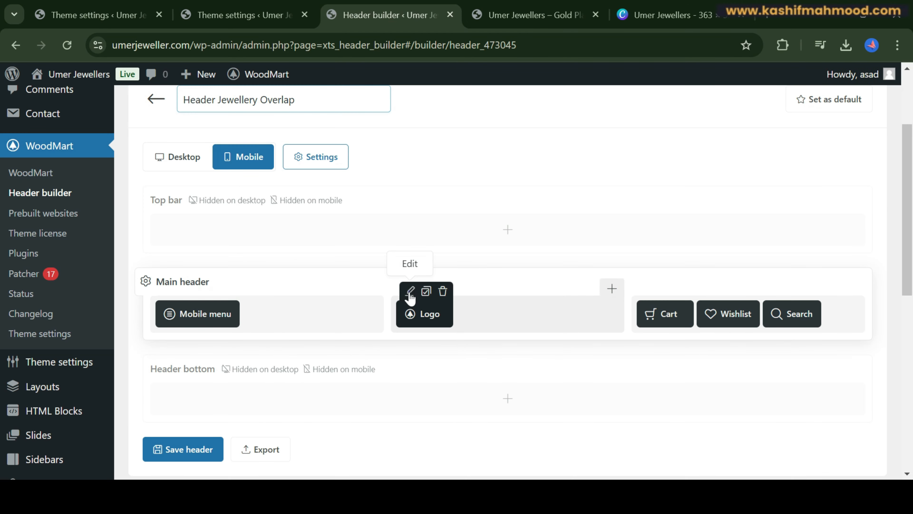
# Review the mobile logo's sticky header options, including the note about leaving the image empty.
pyautogui.click(411, 293)
pyautogui.click(333, 166)
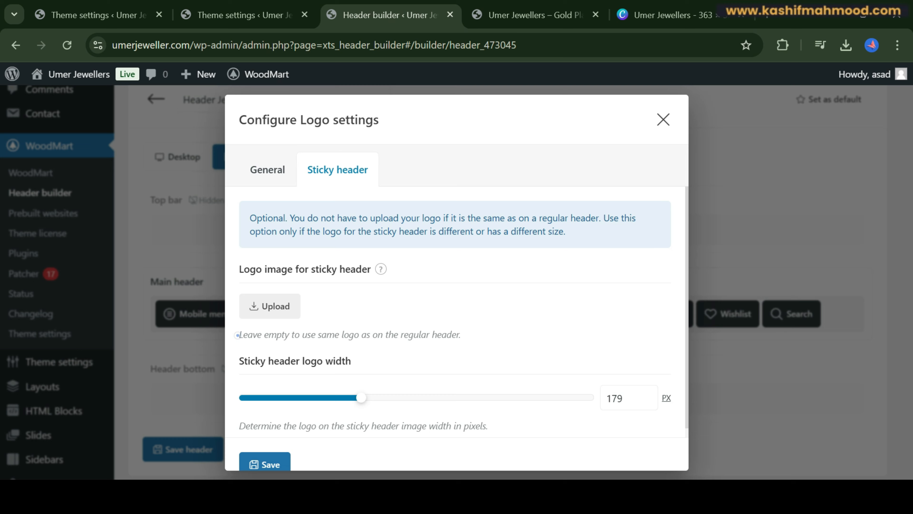
pyautogui.moveTo(237, 335); pyautogui.dragTo(452, 334)
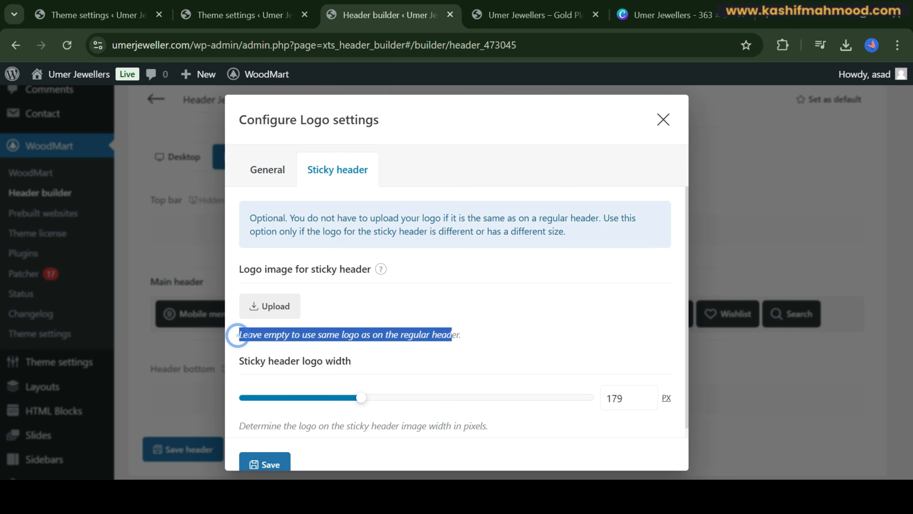
pyautogui.click(461, 334)
pyautogui.click(269, 167)
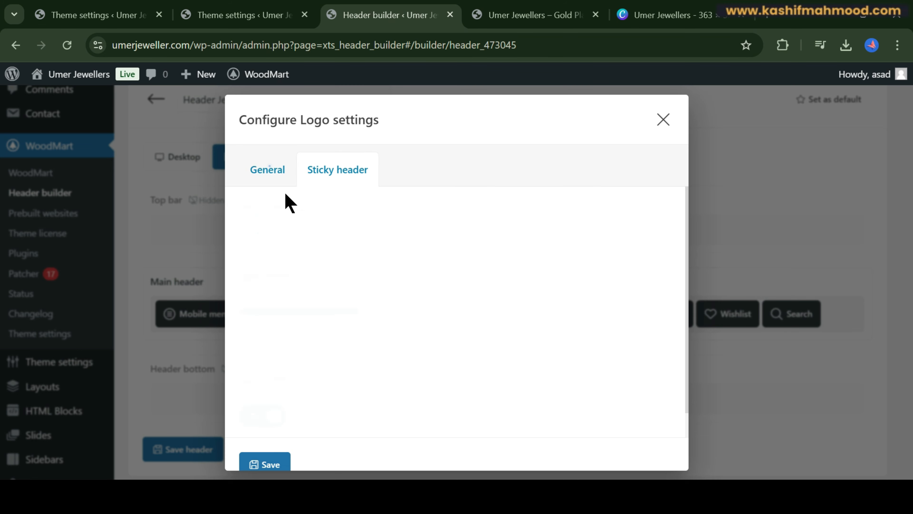
pyautogui.click(345, 179)
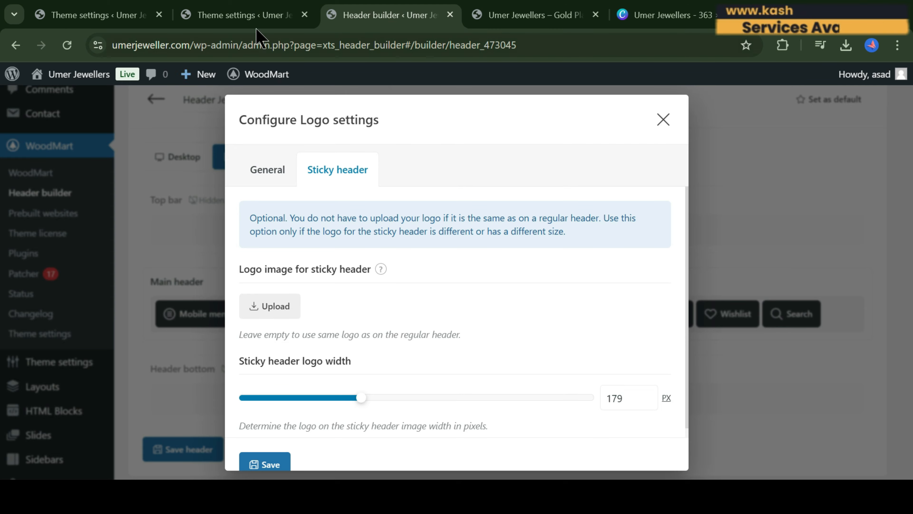
# Switch to the live Umer Jewellers home page and examine how its header behaves while scrolling.
pyautogui.click(525, 11)
pyautogui.scroll(-15, 411, 240)
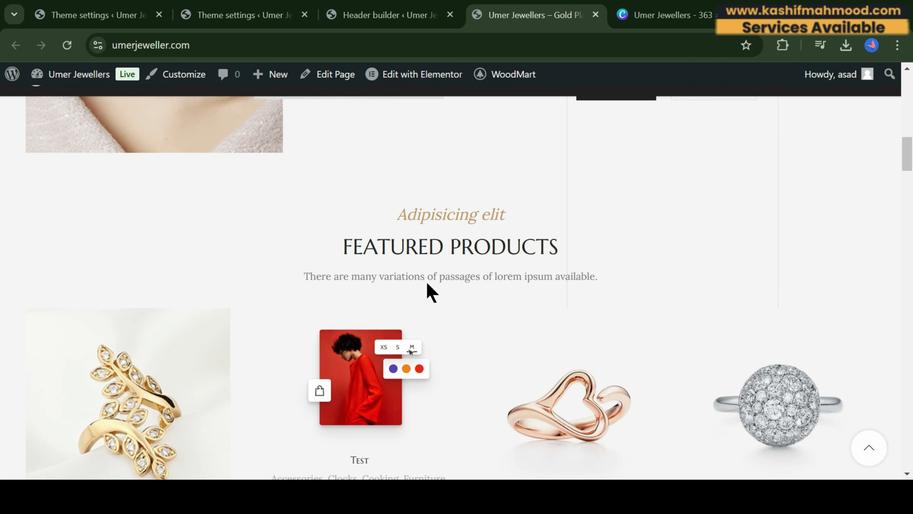
pyautogui.scroll(14, 429, 292)
pyautogui.scroll(2, 428, 196)
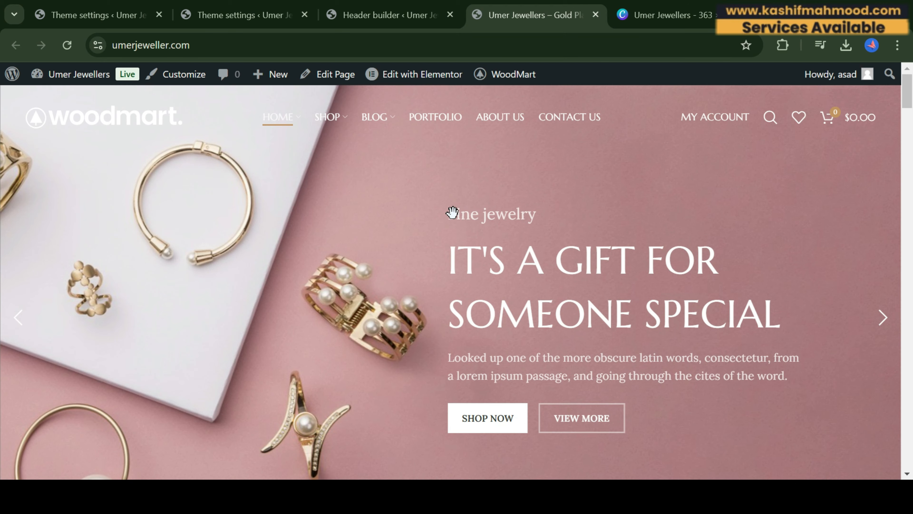
pyautogui.scroll(-12, 457, 220)
pyautogui.scroll(4, 417, 188)
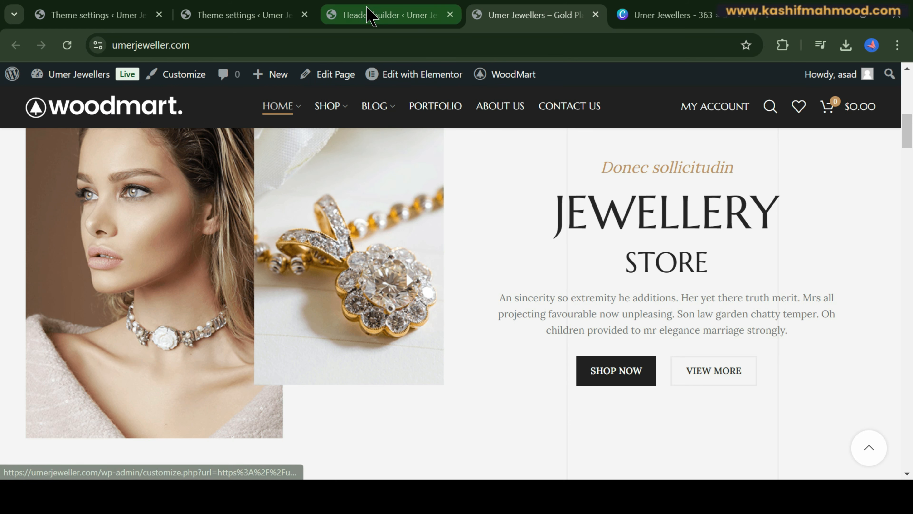
# Return to the header builder, close the logo settings, review the header's general and sticky options, and save them.
pyautogui.click(367, 15)
pyautogui.press('Escape')
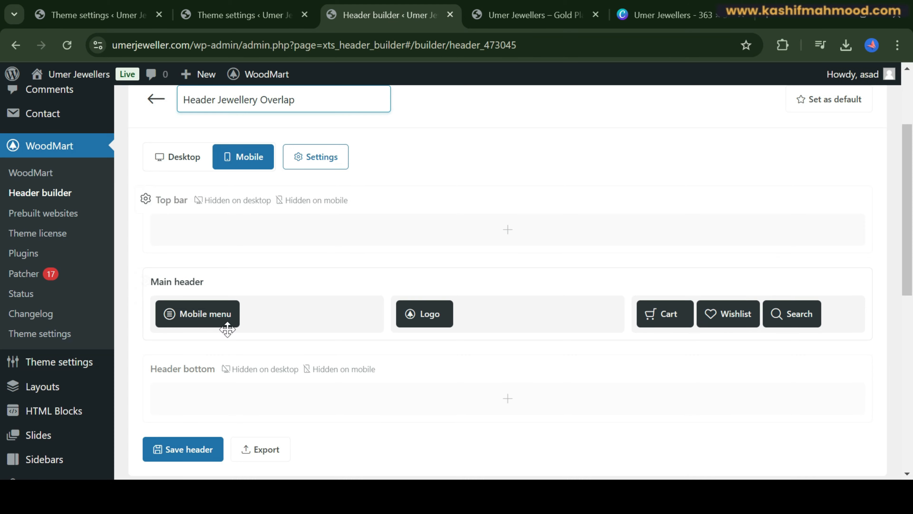
pyautogui.click(315, 157)
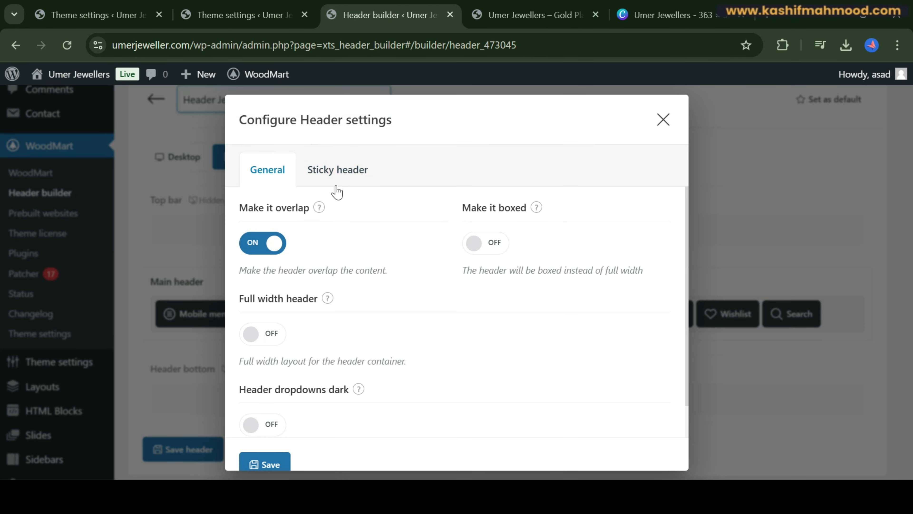
pyautogui.scroll(-1, 342, 272)
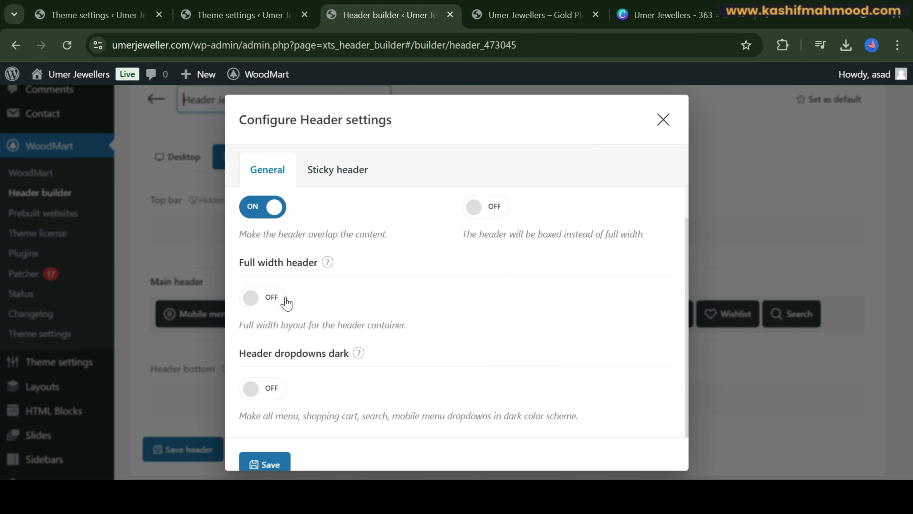
pyautogui.scroll(1, 413, 326)
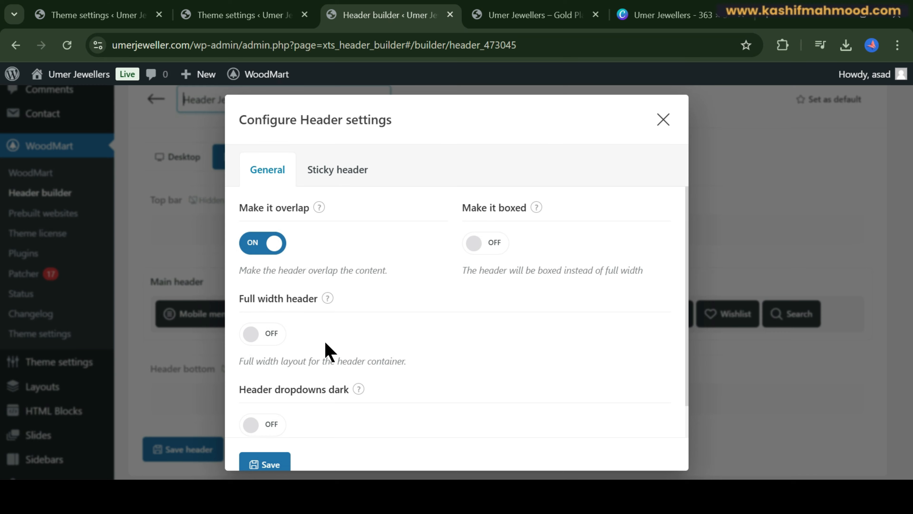
pyautogui.scroll(-1, 331, 338)
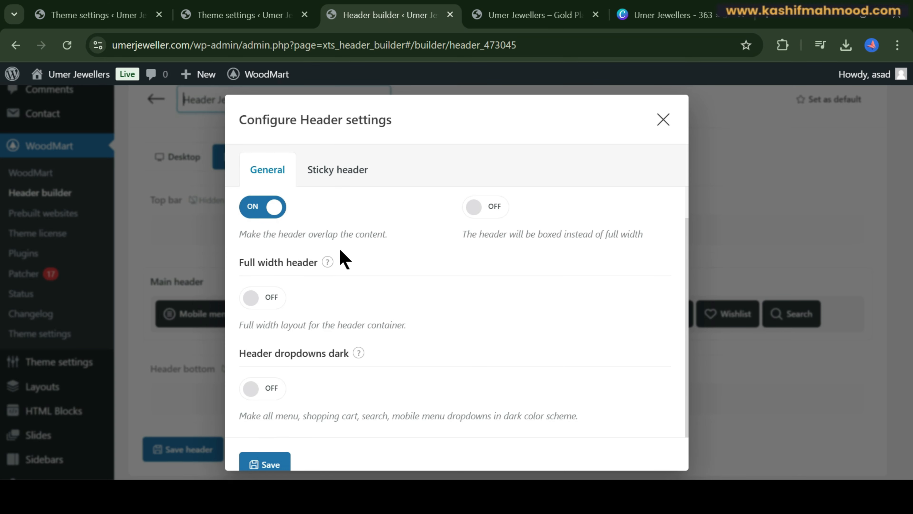
pyautogui.click(340, 168)
pyautogui.scroll(-1, 373, 257)
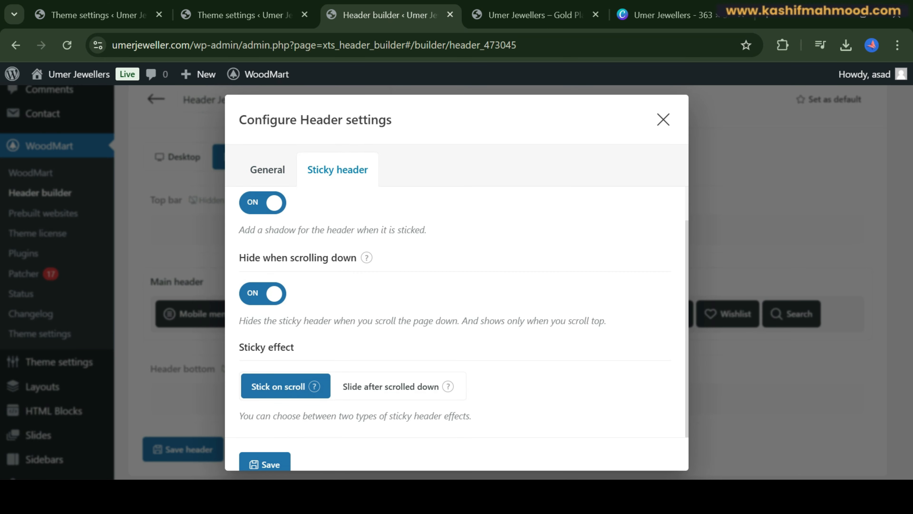
pyautogui.click(268, 464)
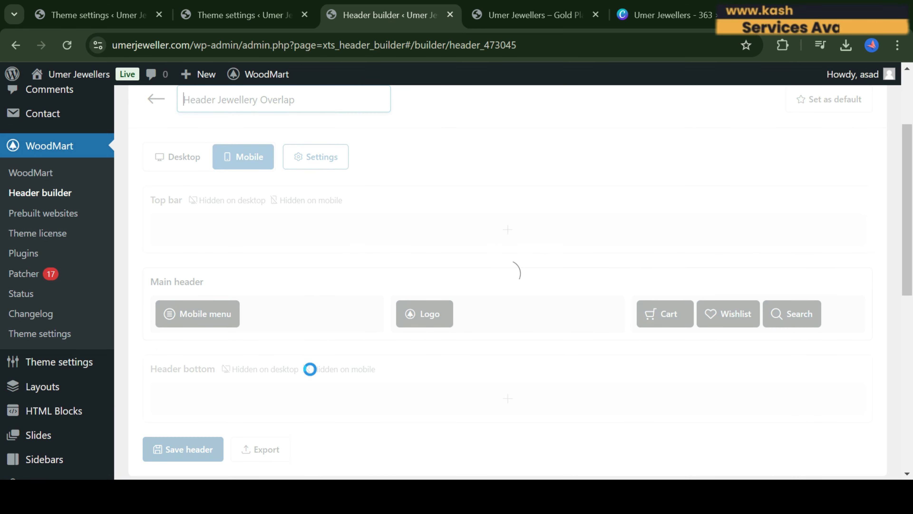
# Check the new logo on the live home page at desktop width and, using Inspect, at a narrow mobile width.
pyautogui.hotkey('ctrl', 'Tab')
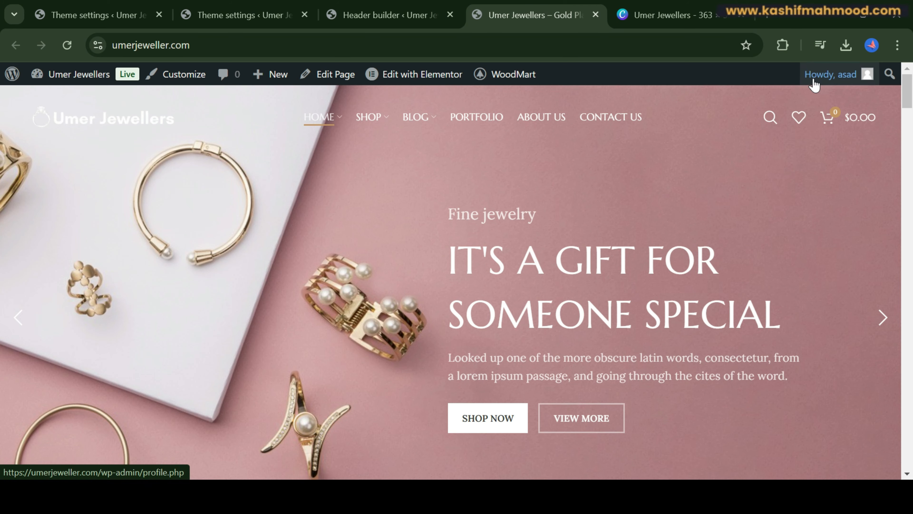
pyautogui.scroll(-5, 4, 108)
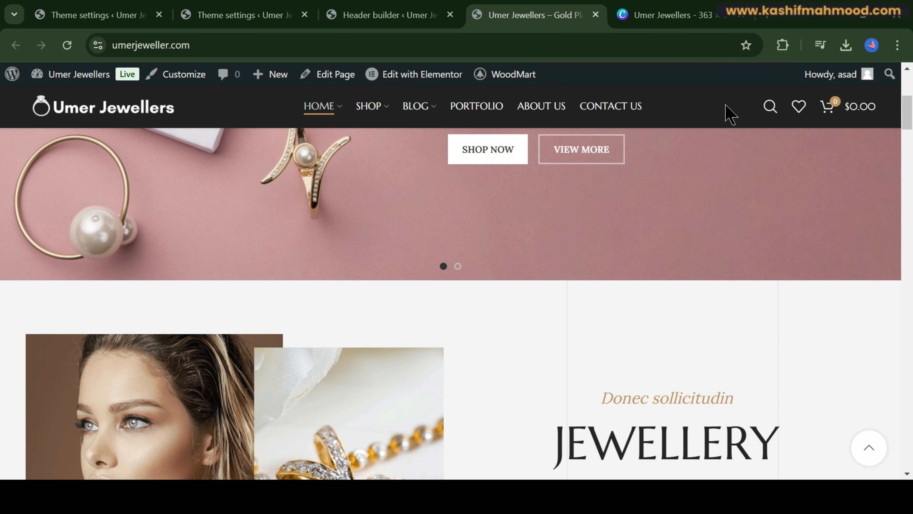
pyautogui.rightClick(818, 337)
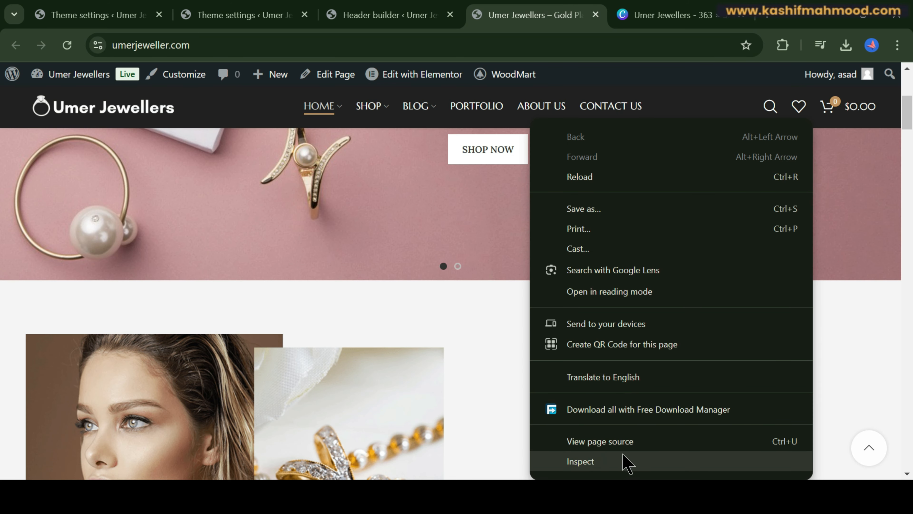
pyautogui.click(624, 462)
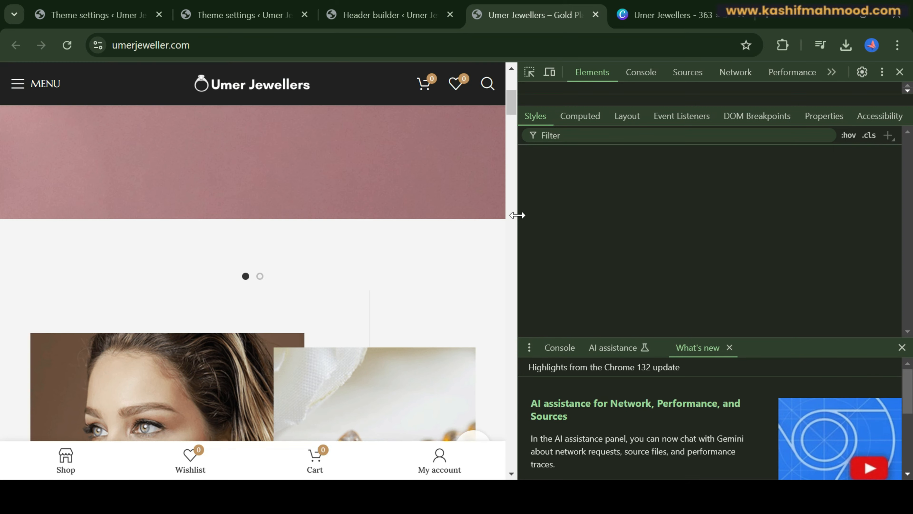
pyautogui.moveTo(518, 198); pyautogui.dragTo(73, 159)
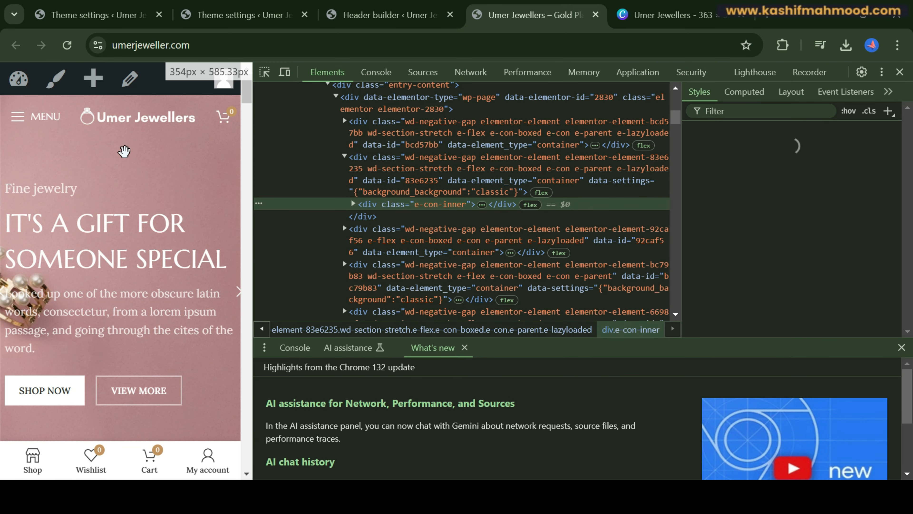
pyautogui.click(15, 118)
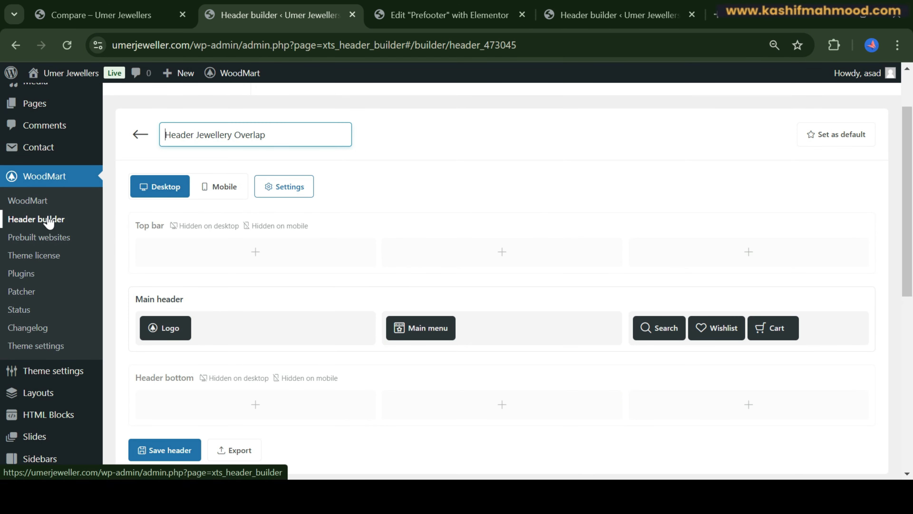
# Open Default header layout from the header builder list, and examine the header logo on the Compare page.
pyautogui.click(67, 221)
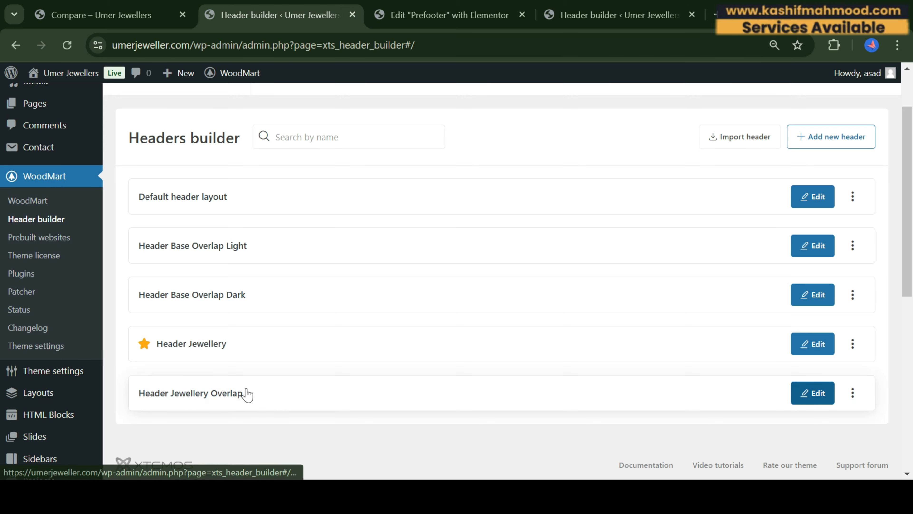
pyautogui.click(813, 198)
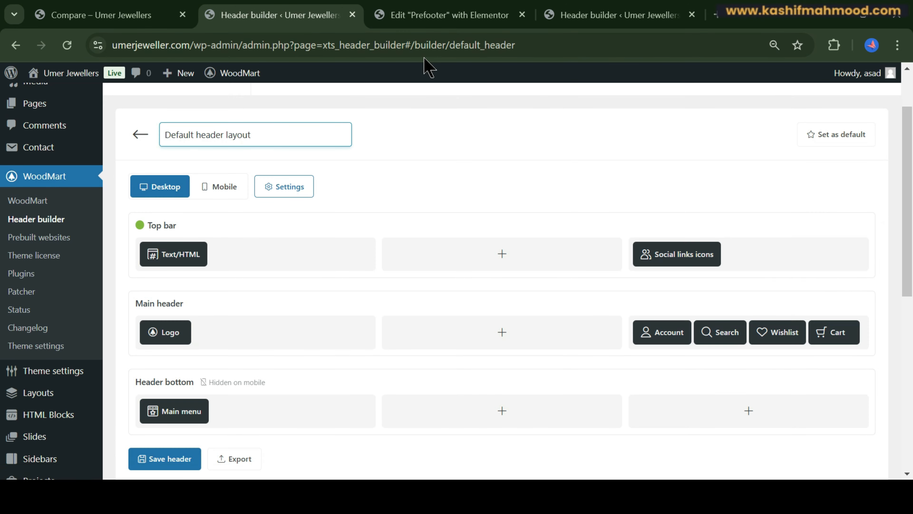
pyautogui.click(94, 17)
pyautogui.scroll(-3, 363, 204)
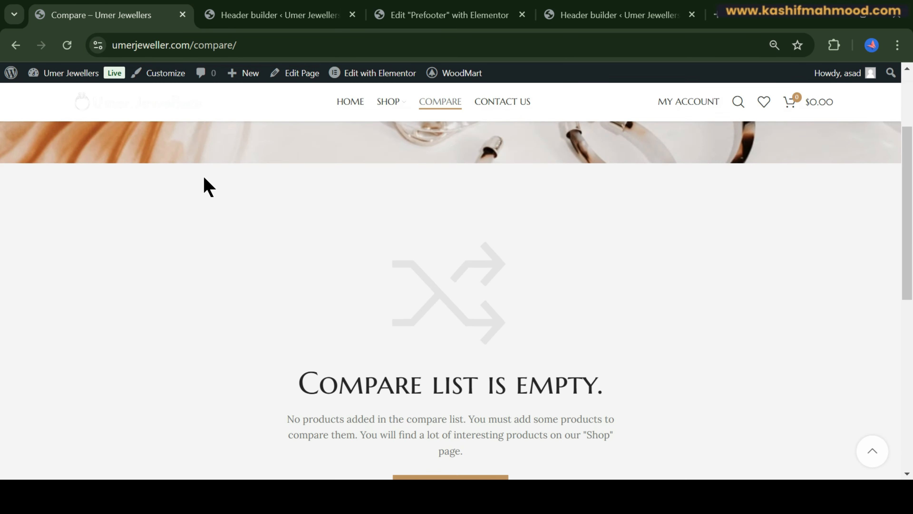
pyautogui.scroll(3, 204, 186)
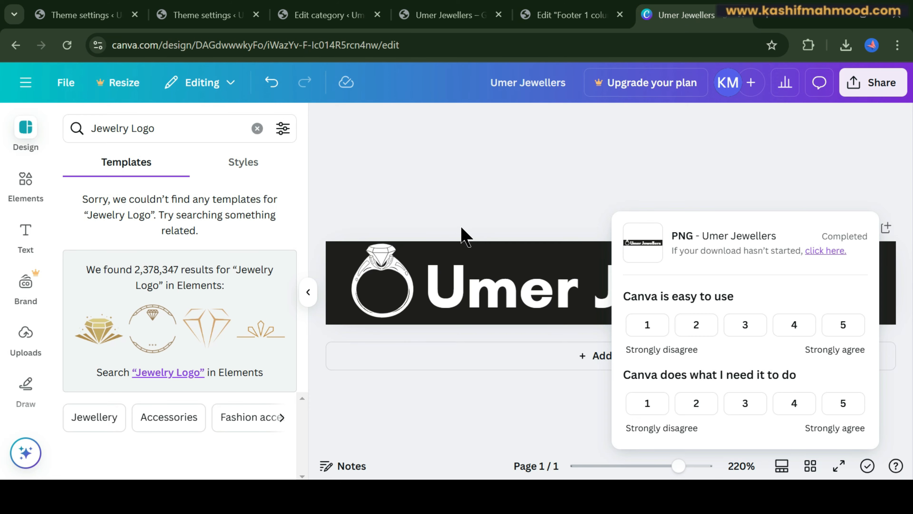
# Switch to the Umer Jewellers design in Canva, set its background to white and select the ring graphic.
pyautogui.click(462, 231)
pyautogui.click(443, 248)
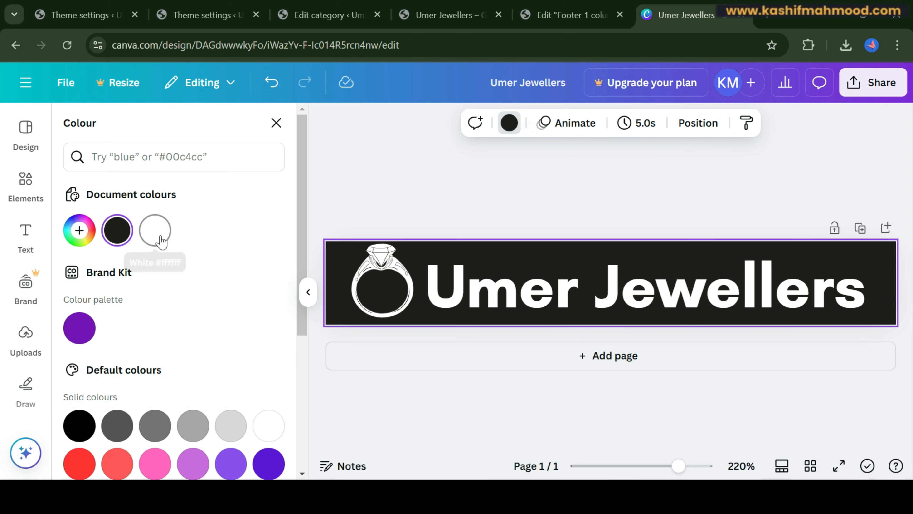
pyautogui.click(161, 235)
pyautogui.click(403, 275)
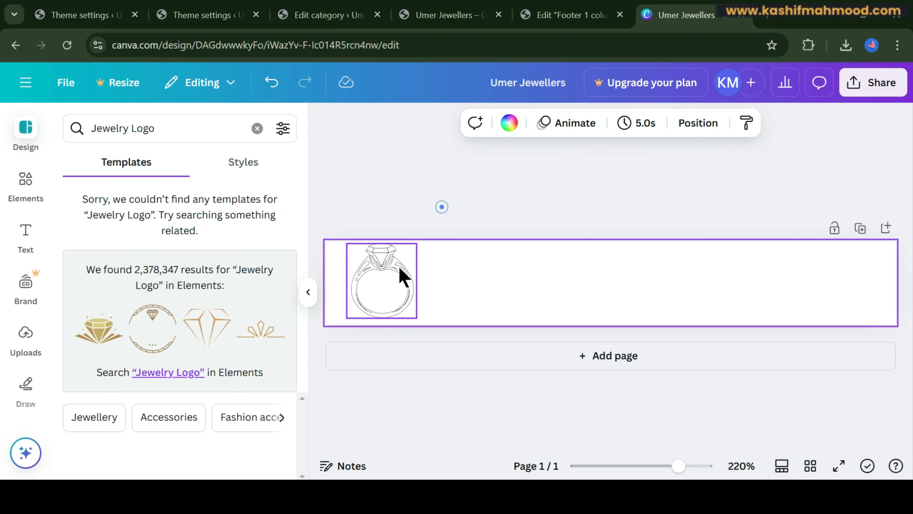
# Deselect the logo artwork in the Canva design, and search the web for "remove bg" in a new browser tab.
pyautogui.click(428, 131)
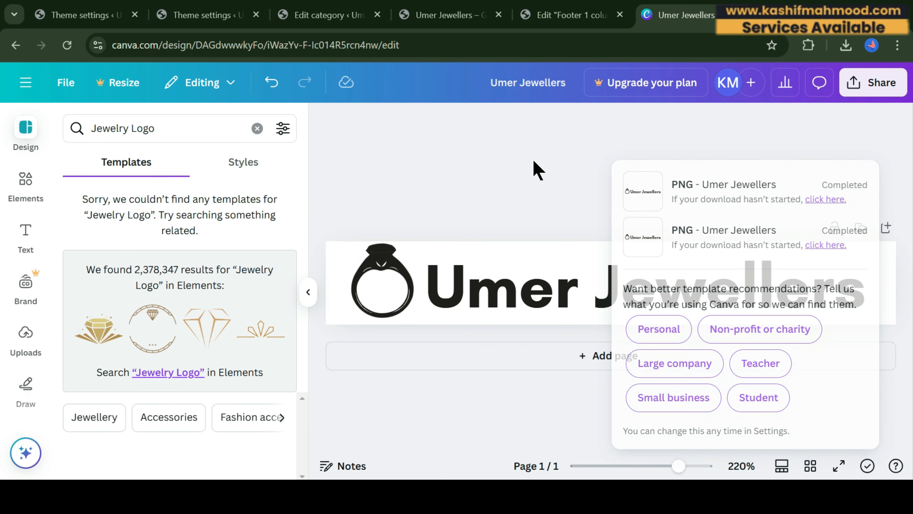
pyautogui.click(533, 160)
pyautogui.click(776, 21)
pyautogui.write('remove bg')
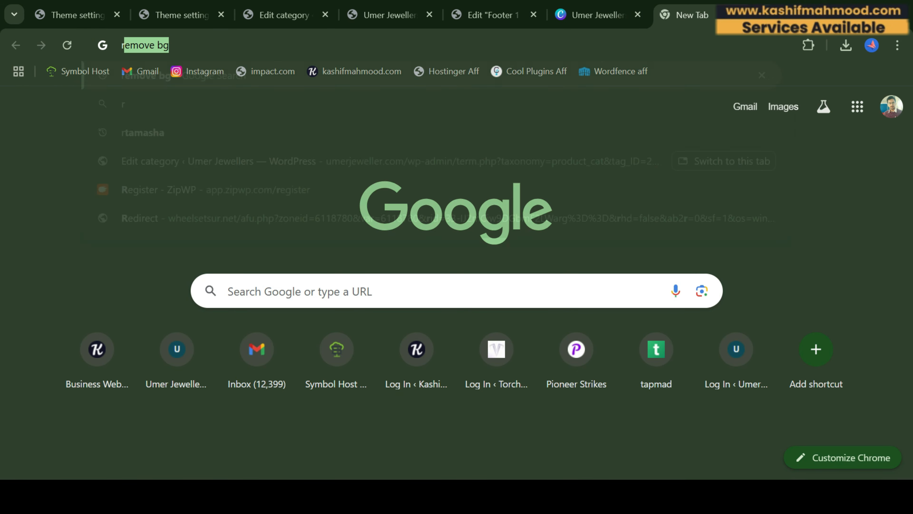
pyautogui.press('Return')
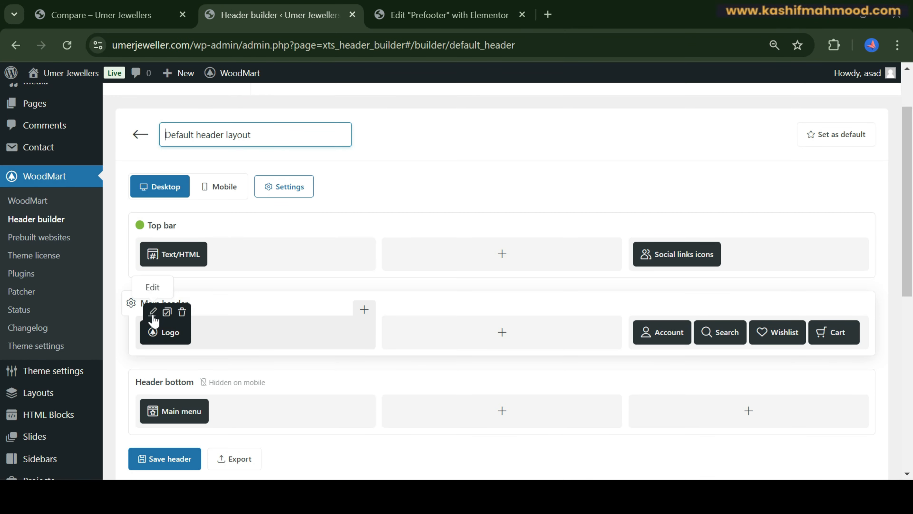
# Open the main header's logo element for editing in Default header layout to replace its image.
pyautogui.click(153, 312)
pyautogui.click(286, 230)
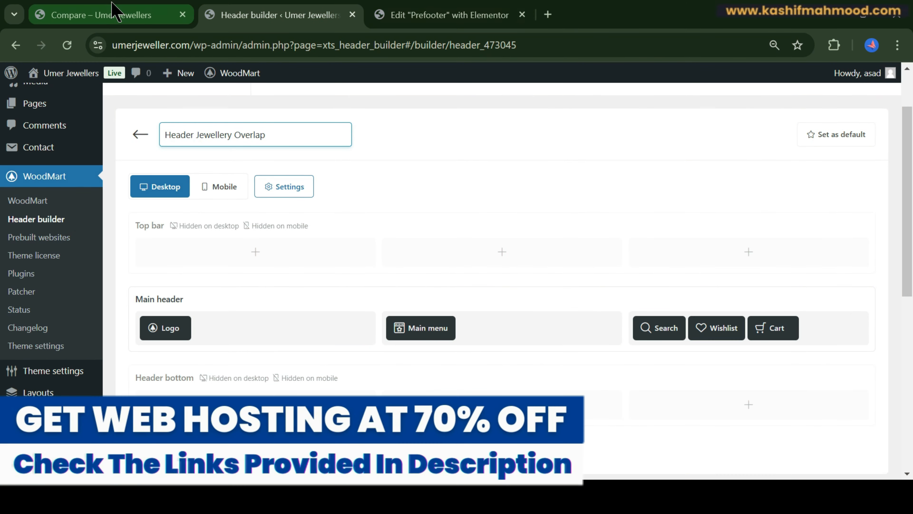
# Reload the live Compare page, and check the header logo while viewing the page further down.
pyautogui.click(112, 14)
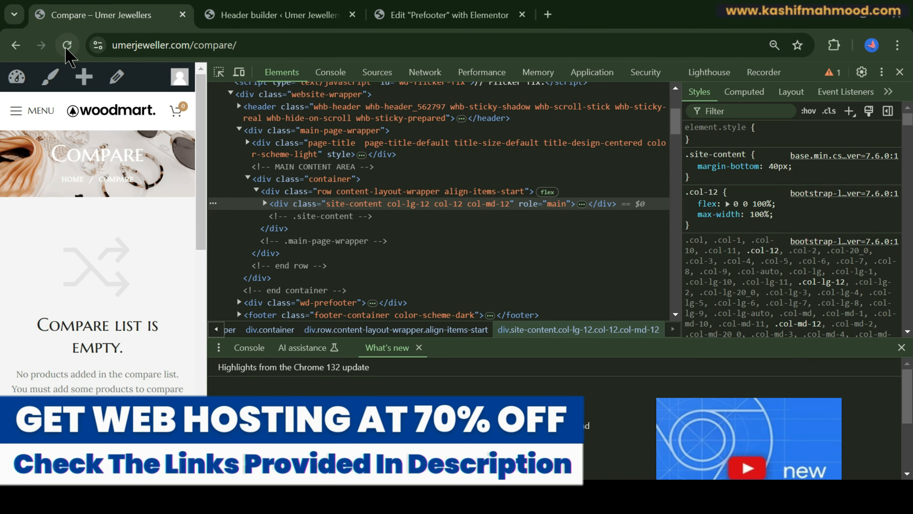
pyautogui.click(66, 45)
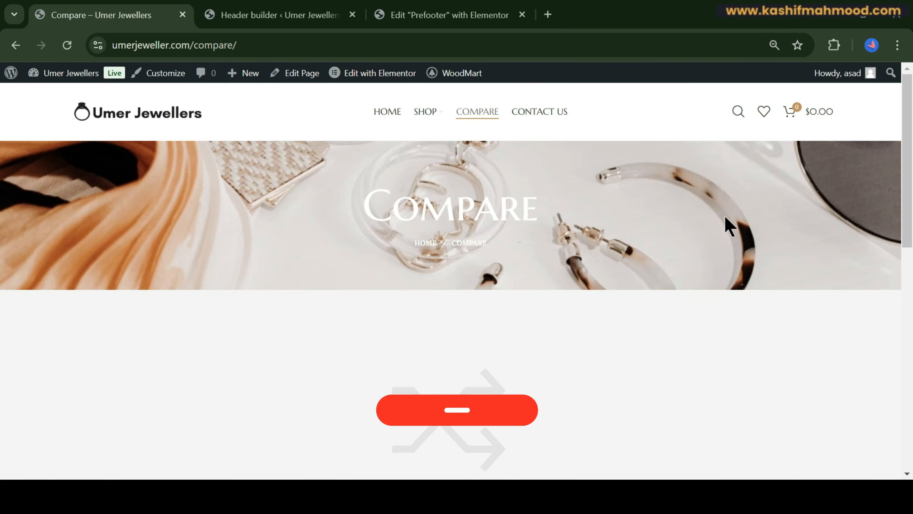
pyautogui.scroll(-5, 322, 226)
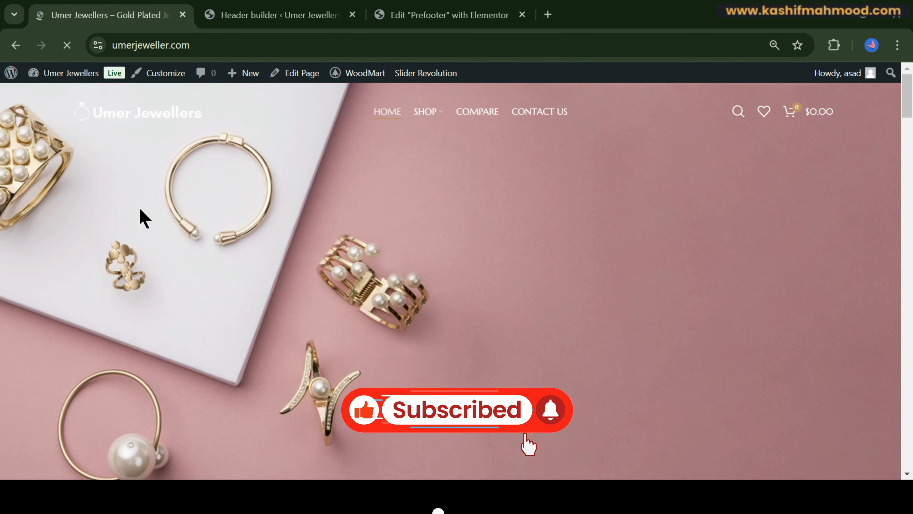